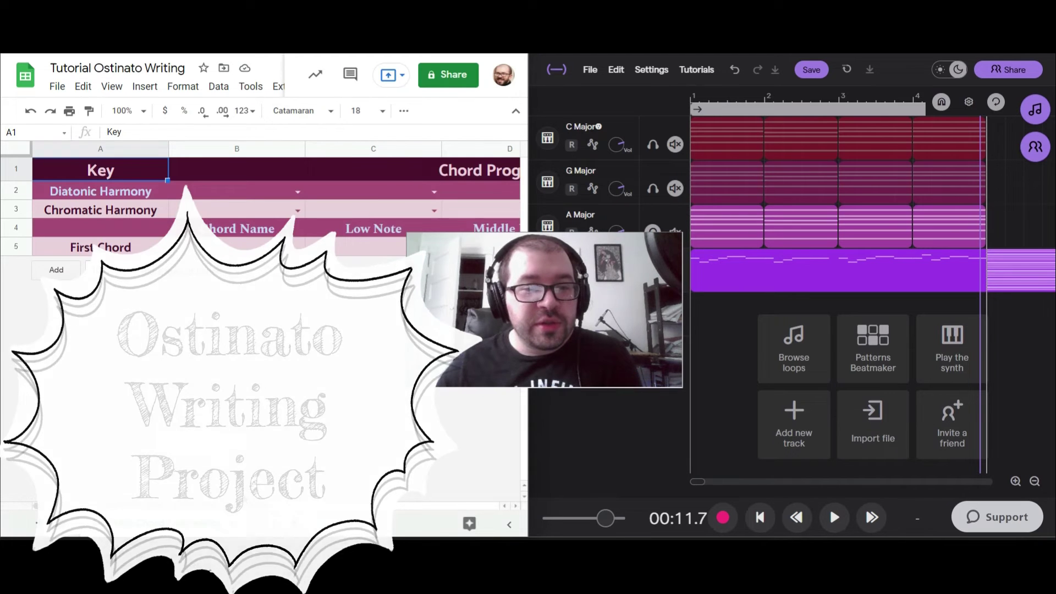
- Open the Ostinato Patterns sheet and select the 8 Cinematic Ostinatos link cell
{"action": "mouse_move", "coordinate": [234, 506]}
{"action": "left_mouse_down"}
{"action": "mouse_move", "coordinate": [375, 506]}
{"action": "mouse_move", "coordinate": [234, 511]}
{"action": "left_mouse_up"}
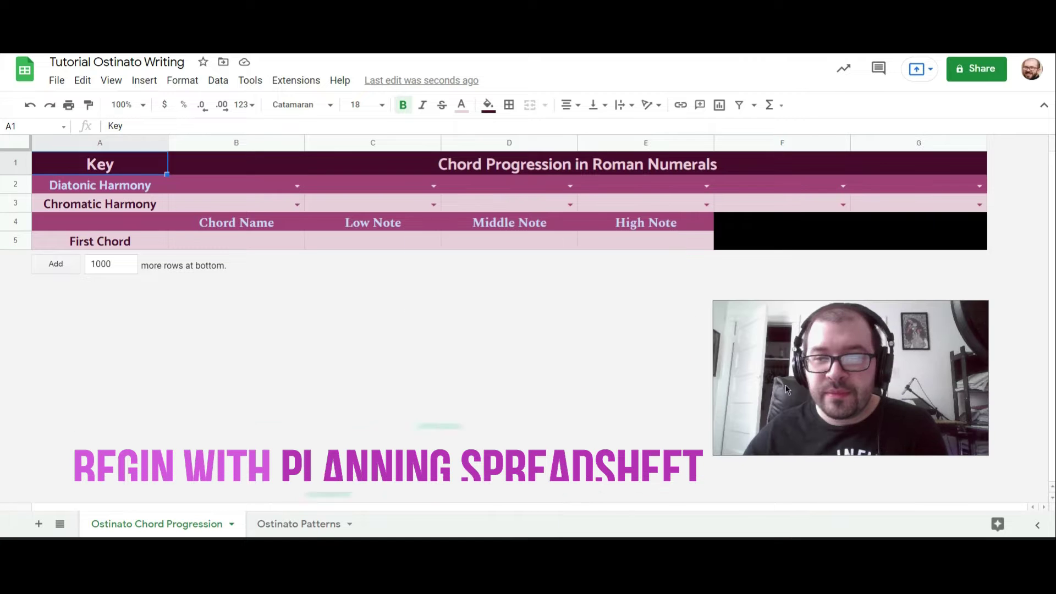
{"action": "left_click", "coordinate": [299, 524]}
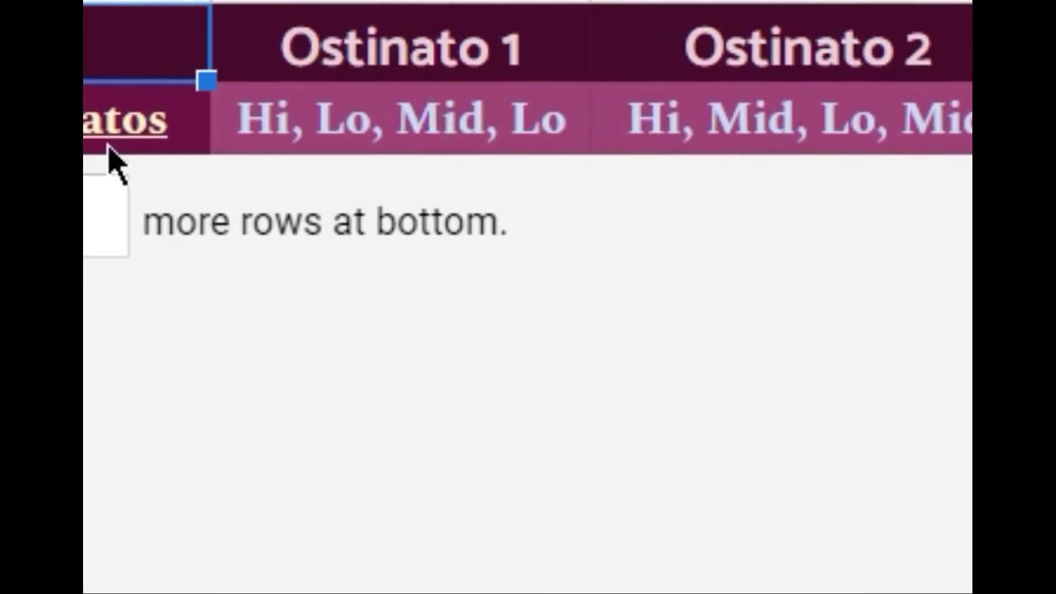
{"action": "left_click", "coordinate": [352, 129]}
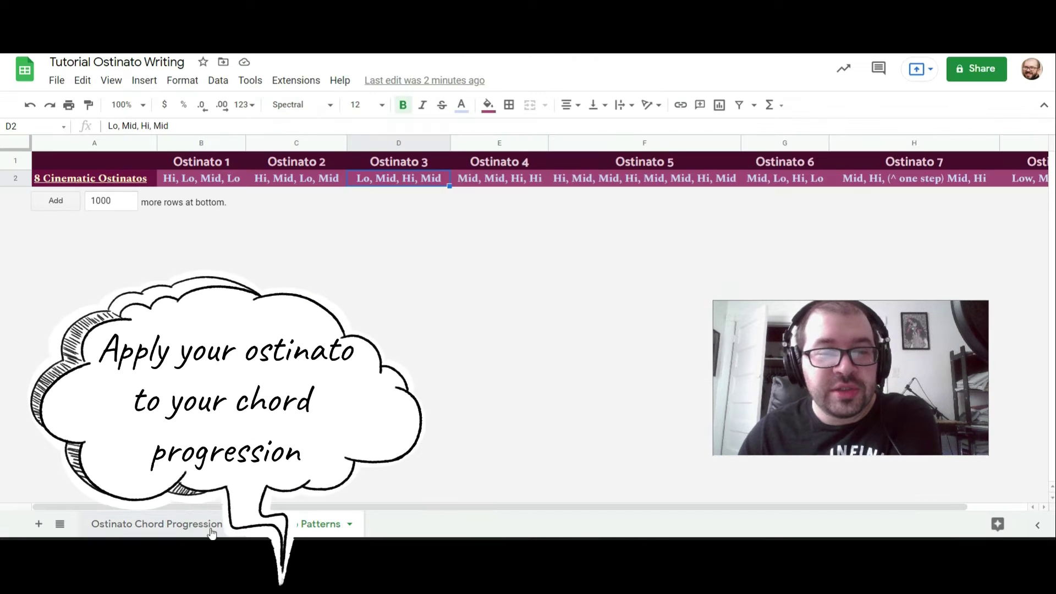
- On the Ostinato Chord Progression sheet, set the first two chords to I and v
{"action": "left_click", "coordinate": [189, 522]}
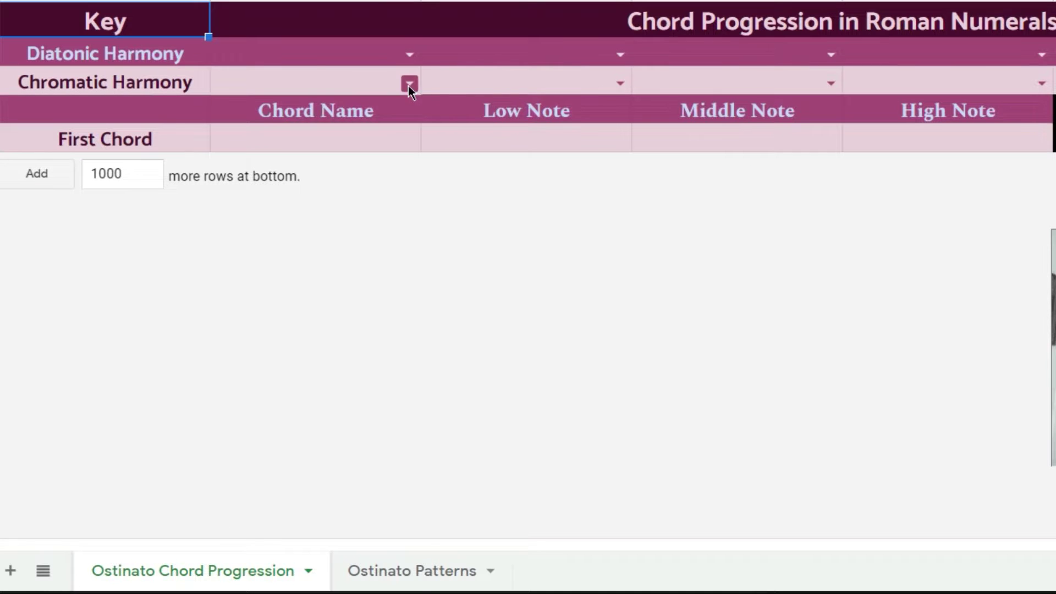
{"action": "left_click", "coordinate": [409, 83]}
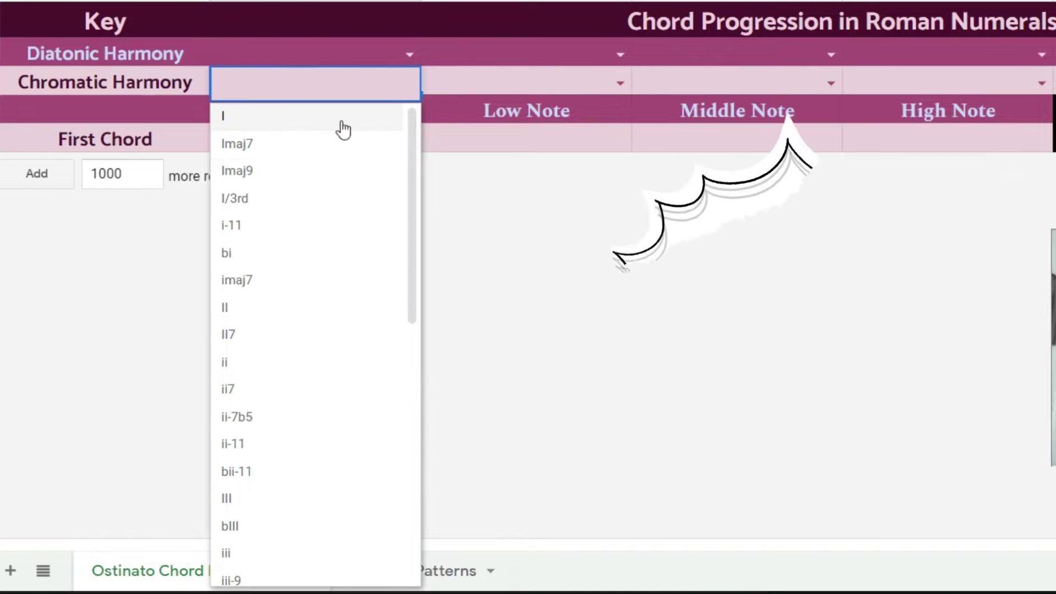
{"action": "left_click", "coordinate": [343, 127]}
{"action": "left_click", "coordinate": [619, 82]}
{"action": "scroll", "coordinate": [538, 437], "scroll_direction": "down", "scroll_amount": 7}
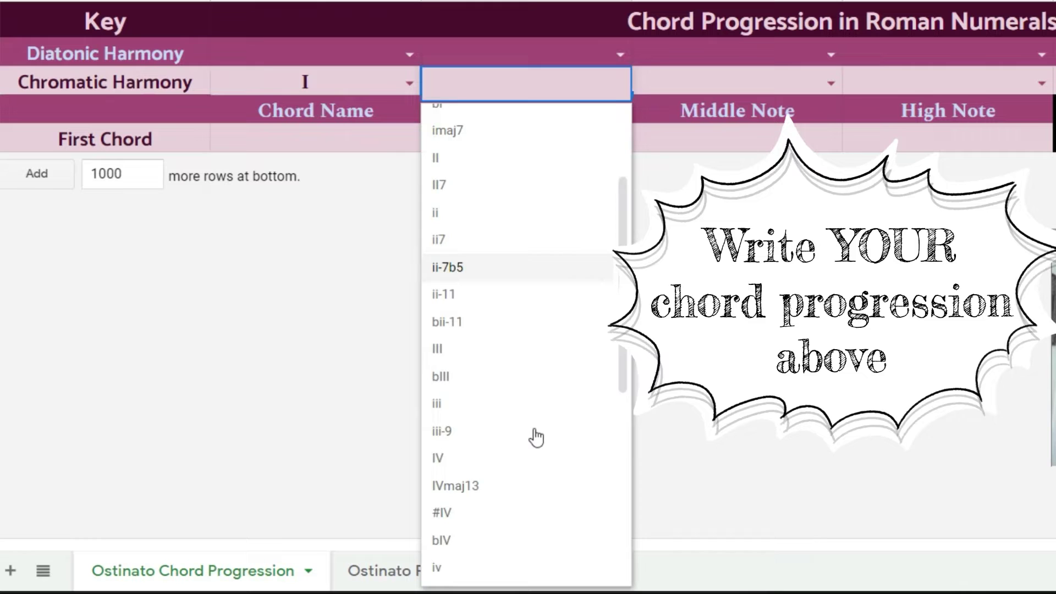
{"action": "left_click", "coordinate": [503, 456]}
- Set the third and fourth chords to I and bIII and name the first chord Amaj
{"action": "left_click", "coordinate": [831, 81]}
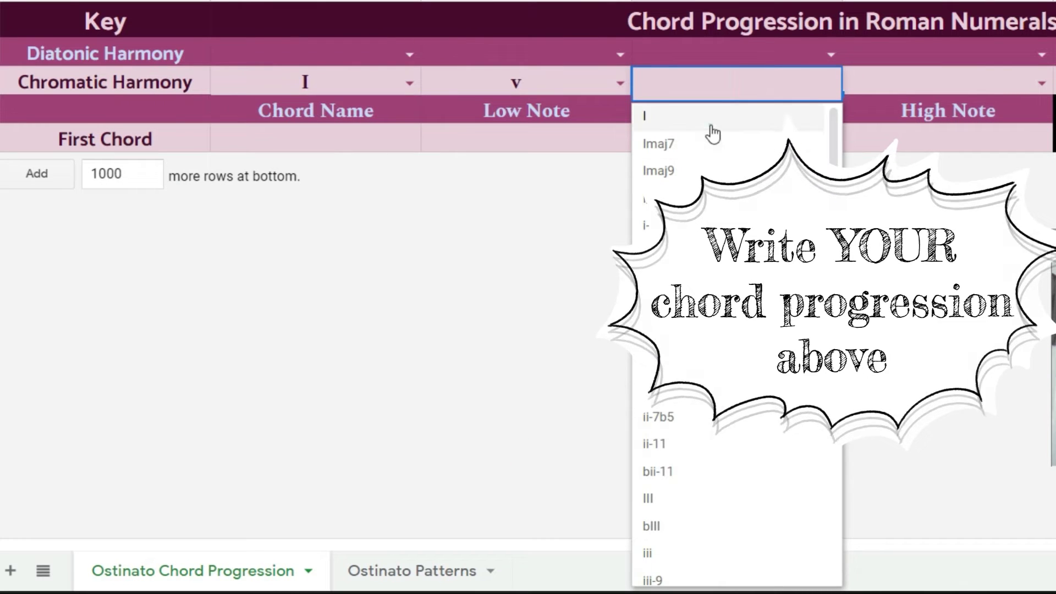
{"action": "left_click", "coordinate": [710, 122]}
{"action": "left_click", "coordinate": [1040, 82]}
{"action": "scroll", "coordinate": [1000, 341], "scroll_direction": "down", "scroll_amount": 6}
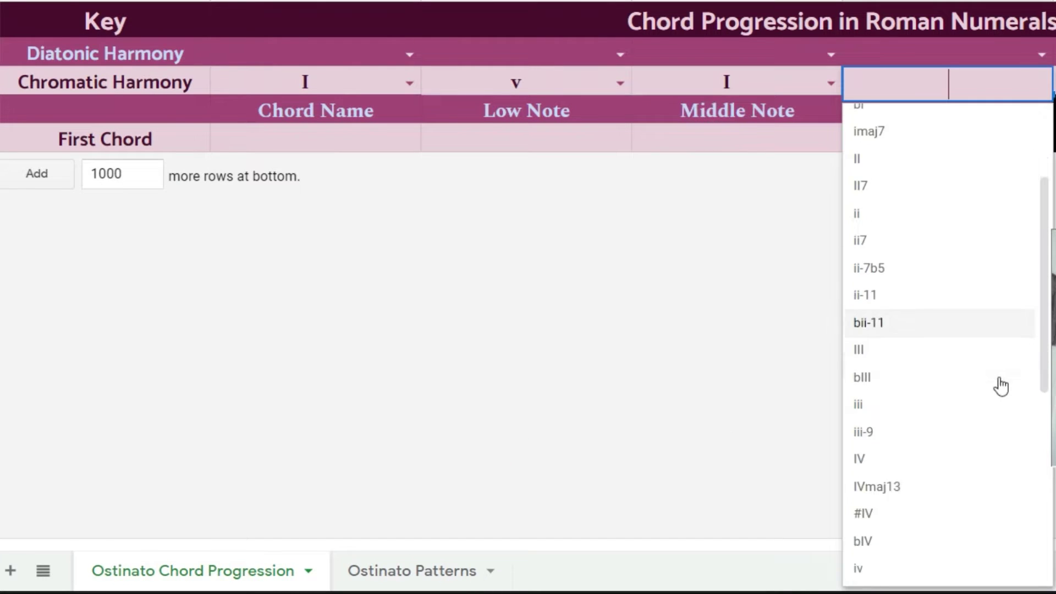
{"action": "left_click", "coordinate": [949, 216]}
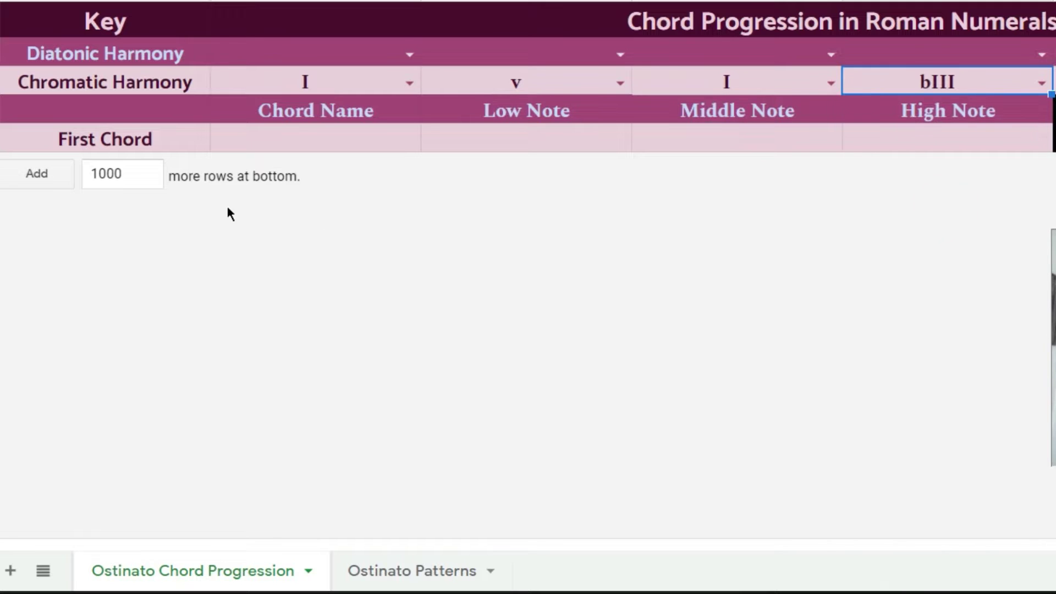
{"action": "left_click", "coordinate": [292, 143]}
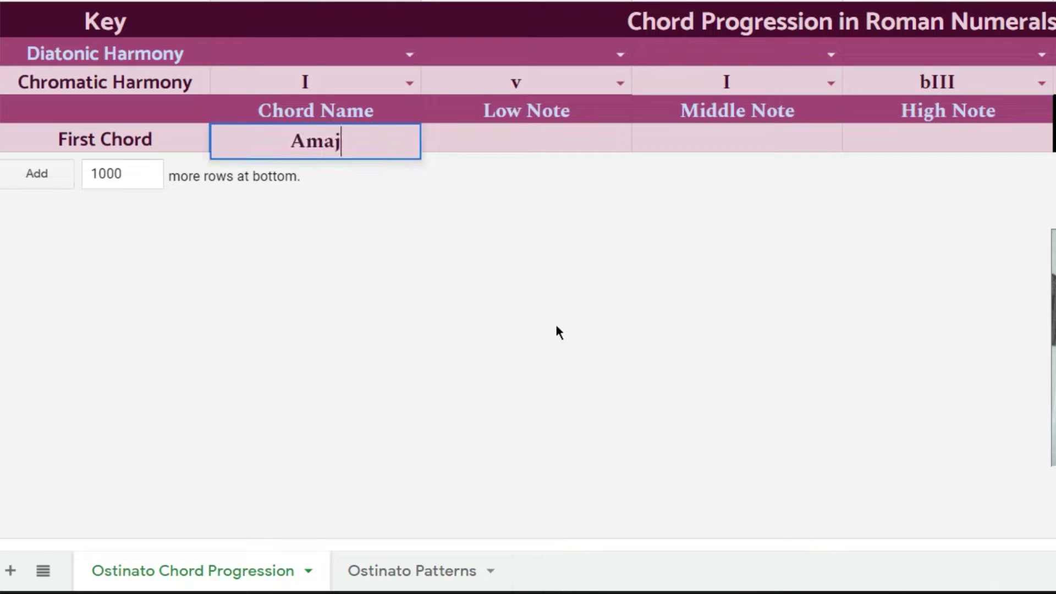
{"action": "key", "text": "Tab"}
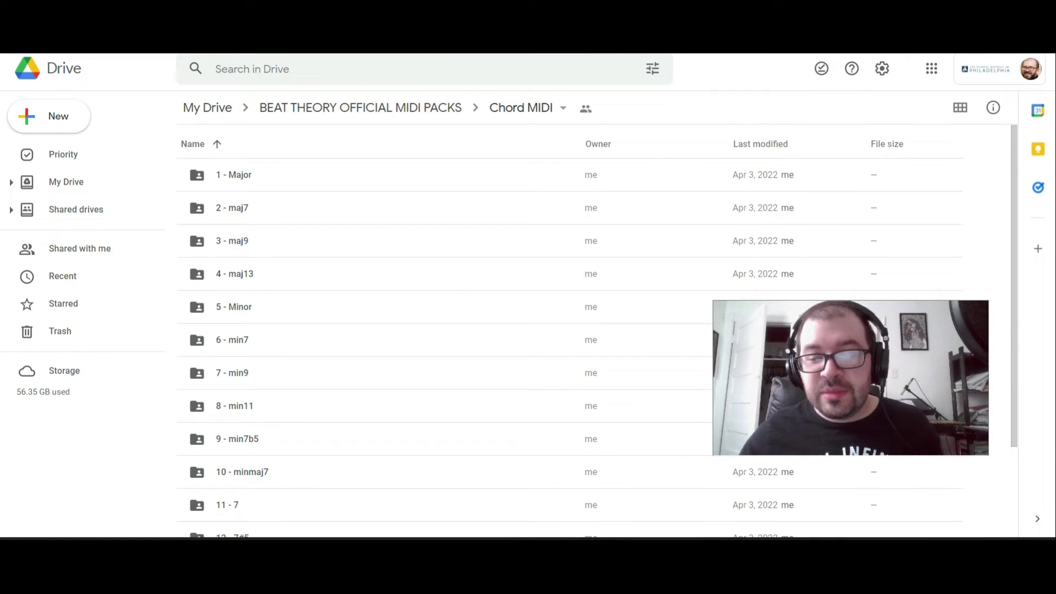
- Switch back to the 'Chord Progression Transposed Example' Soundtrap project
{"action": "left_click", "coordinate": [673, 494]}
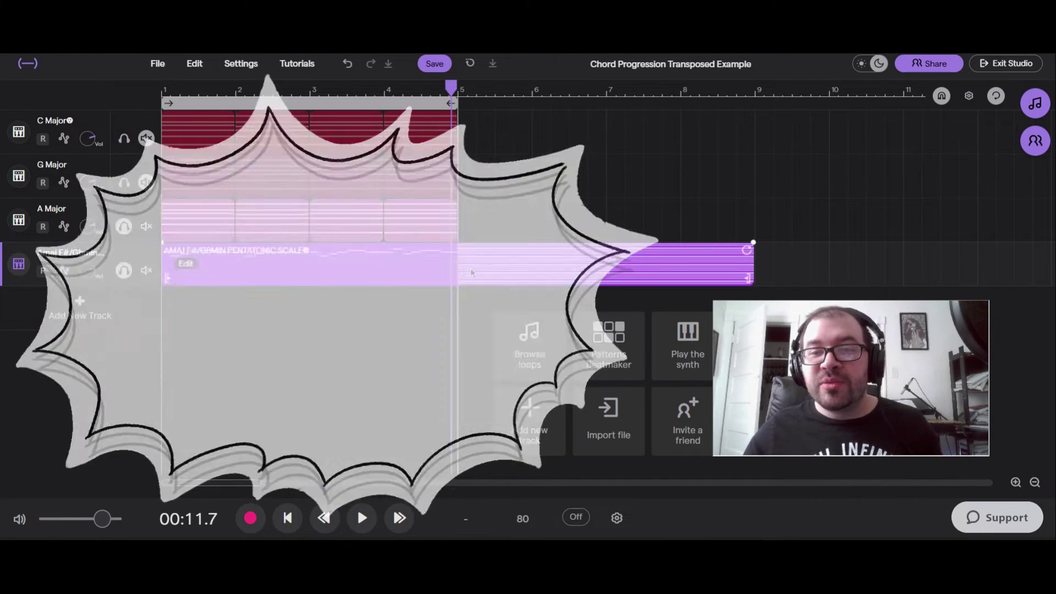
- Add a new piano track, paste the copied C Major chords into it, and solo it
{"action": "left_click", "coordinate": [473, 219]}
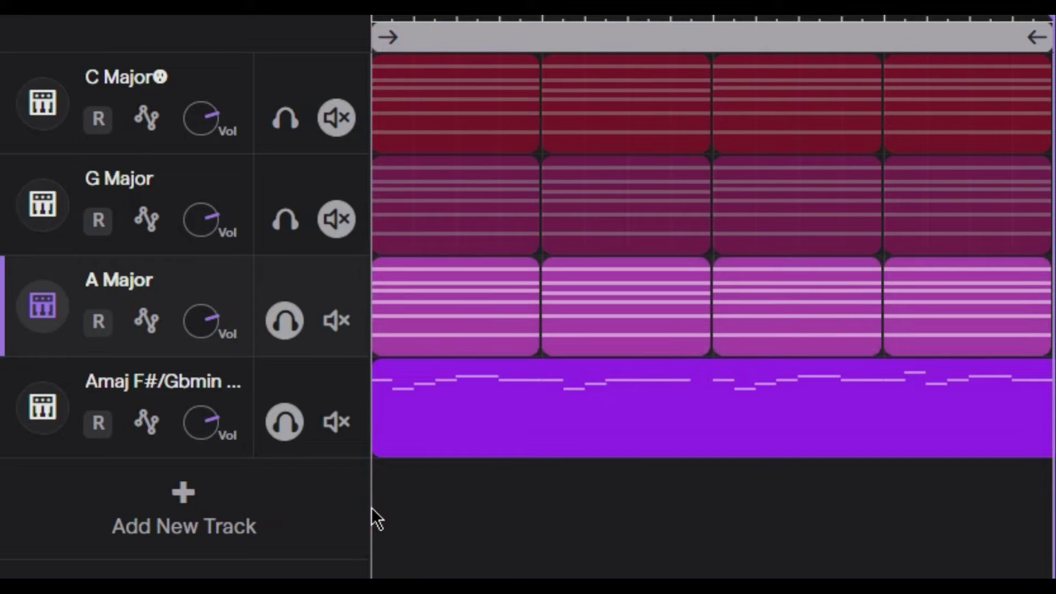
{"action": "left_click", "coordinate": [288, 498]}
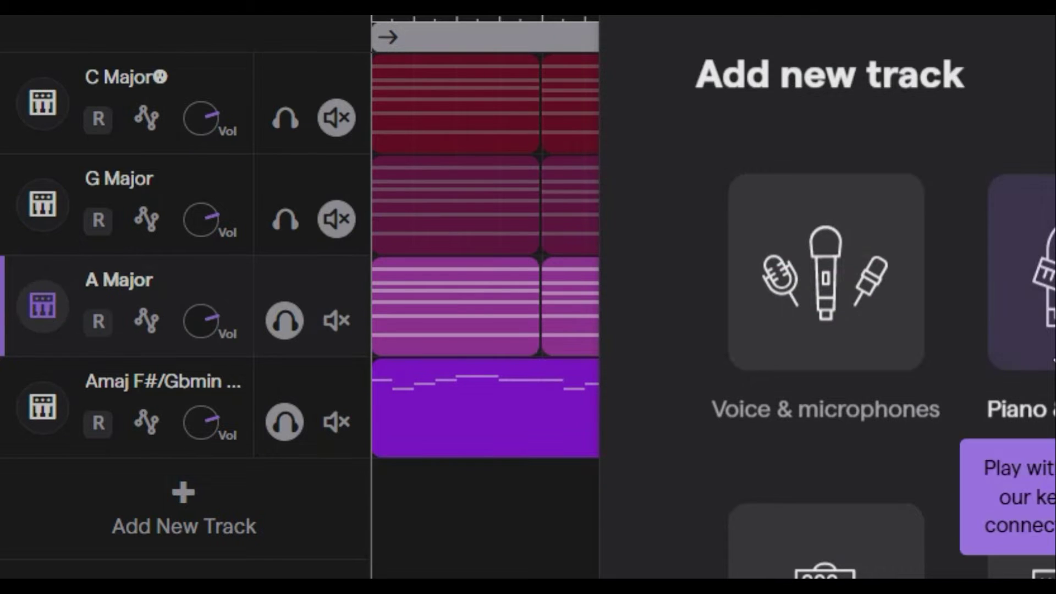
{"action": "left_click", "coordinate": [1023, 286]}
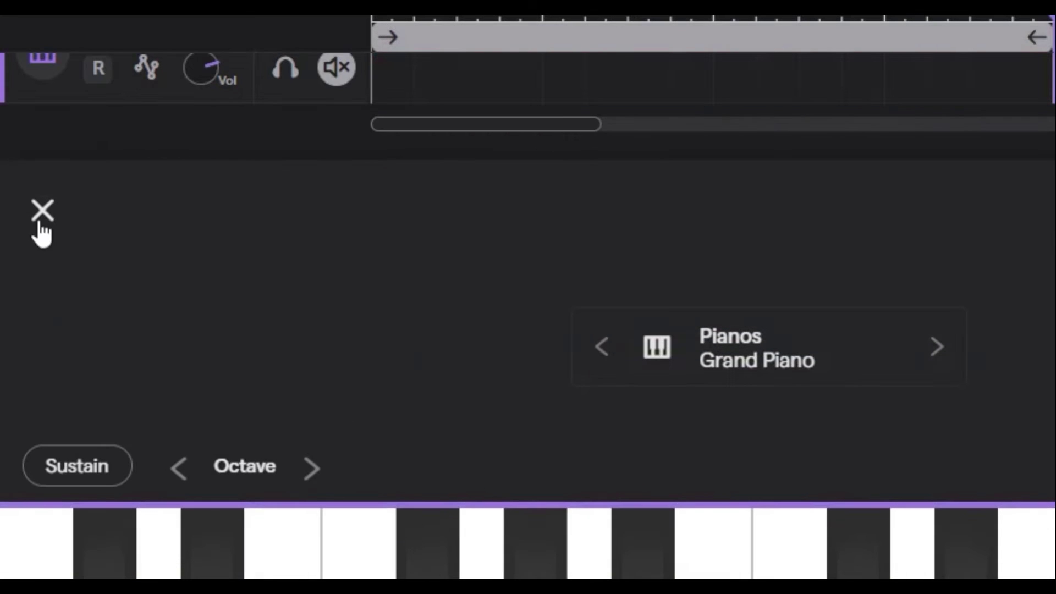
{"action": "left_click", "coordinate": [41, 212]}
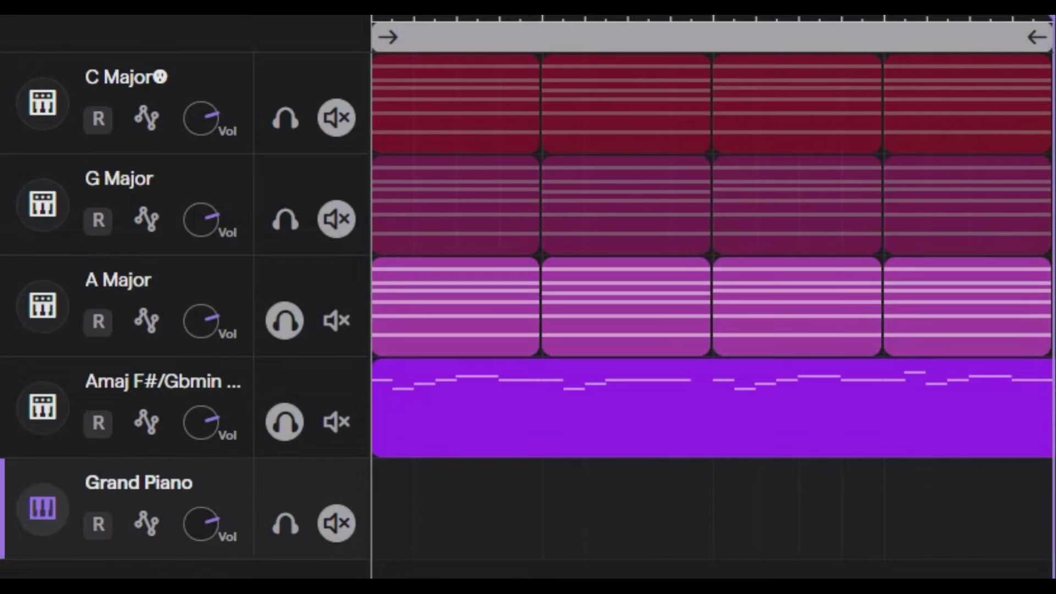
{"action": "left_click", "coordinate": [375, 573]}
{"action": "key", "text": "ctrl+v"}
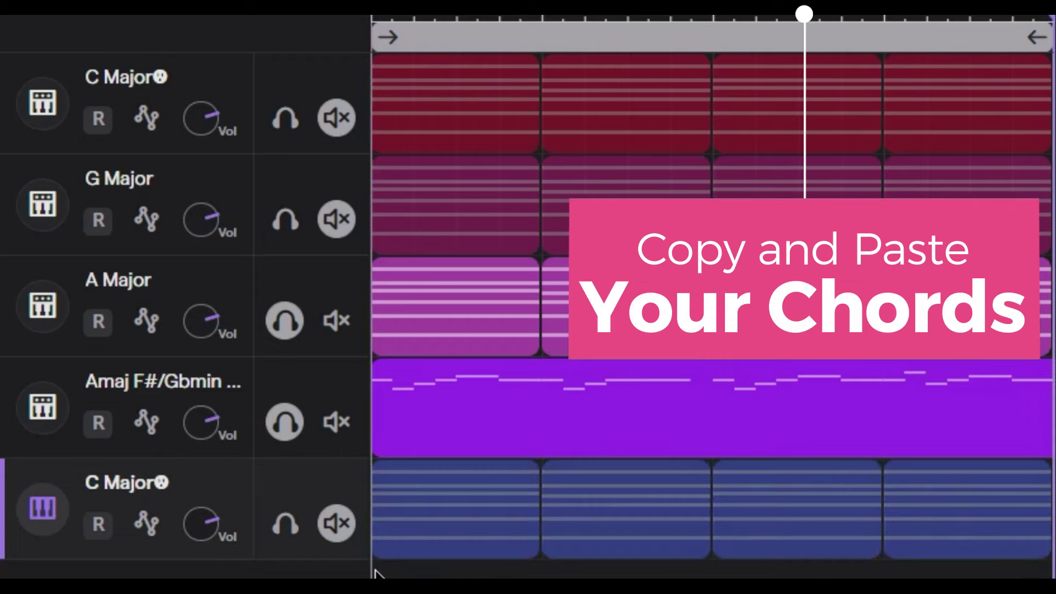
{"action": "left_click", "coordinate": [287, 528]}
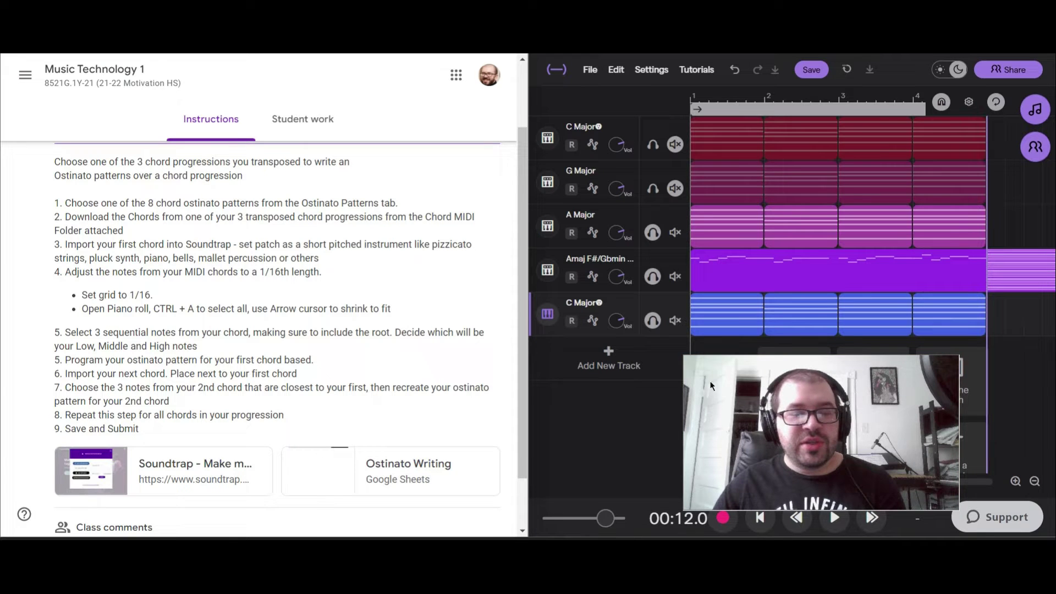
- Open the C Major track's instrument presets and browse to Synths > Plucked
{"action": "left_click", "coordinate": [547, 315]}
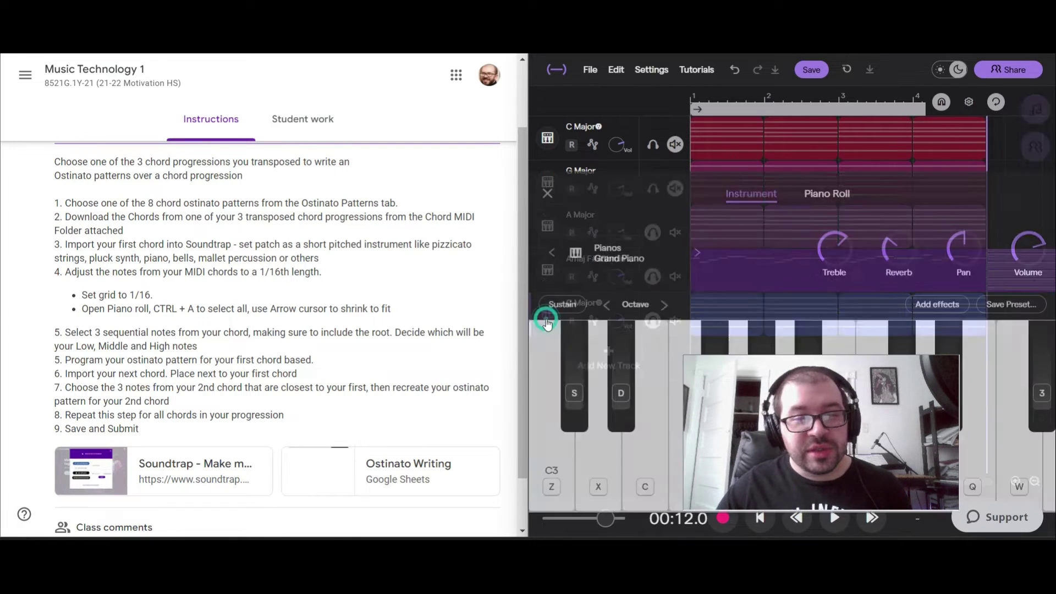
{"action": "left_click", "coordinate": [809, 186]}
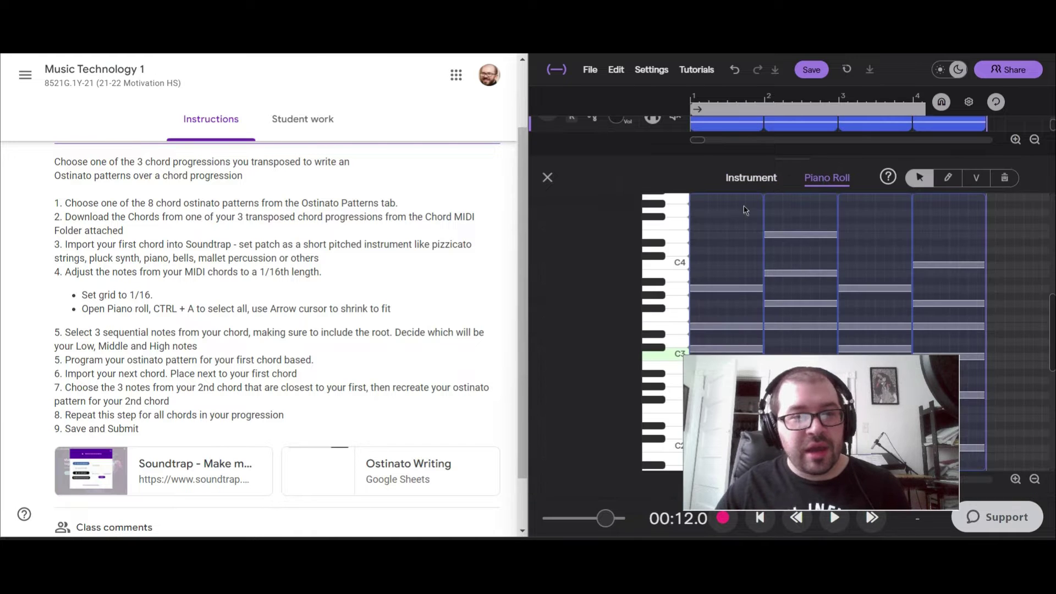
{"action": "left_click", "coordinate": [758, 181]}
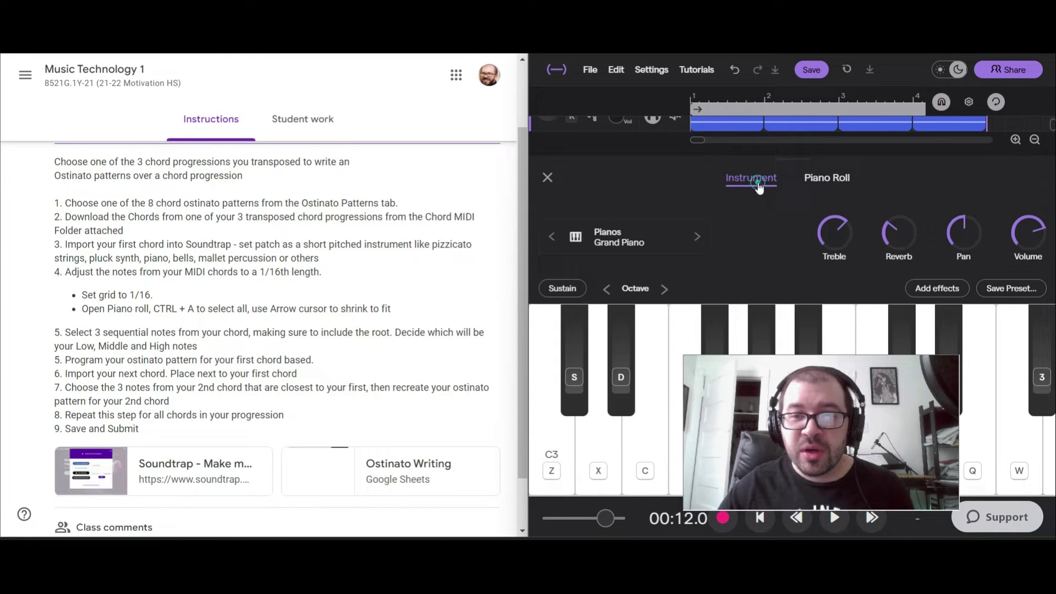
{"action": "left_click", "coordinate": [625, 253]}
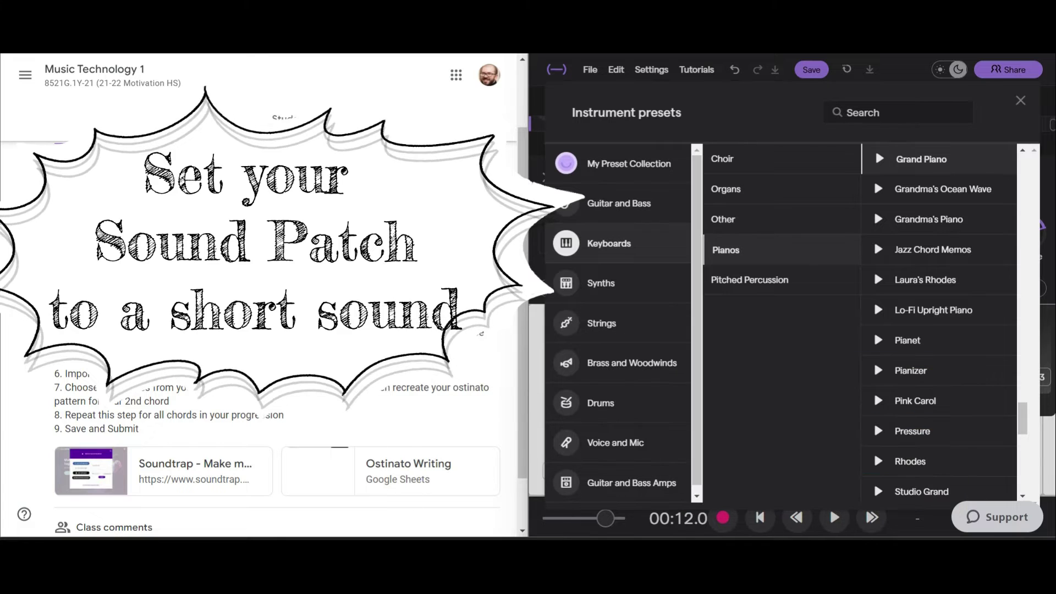
{"action": "left_click", "coordinate": [598, 293]}
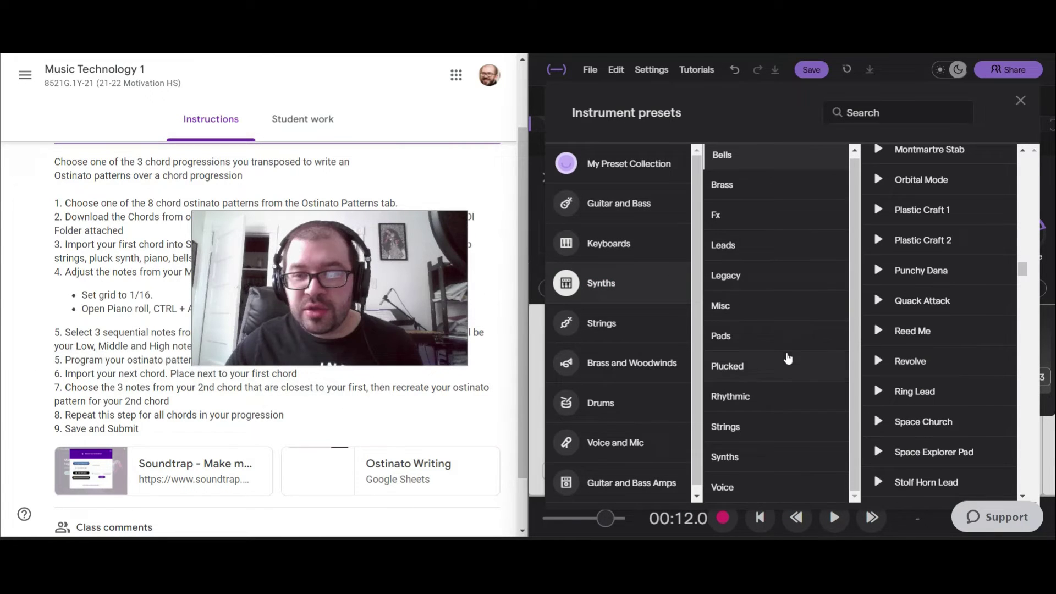
{"action": "left_click", "coordinate": [780, 361]}
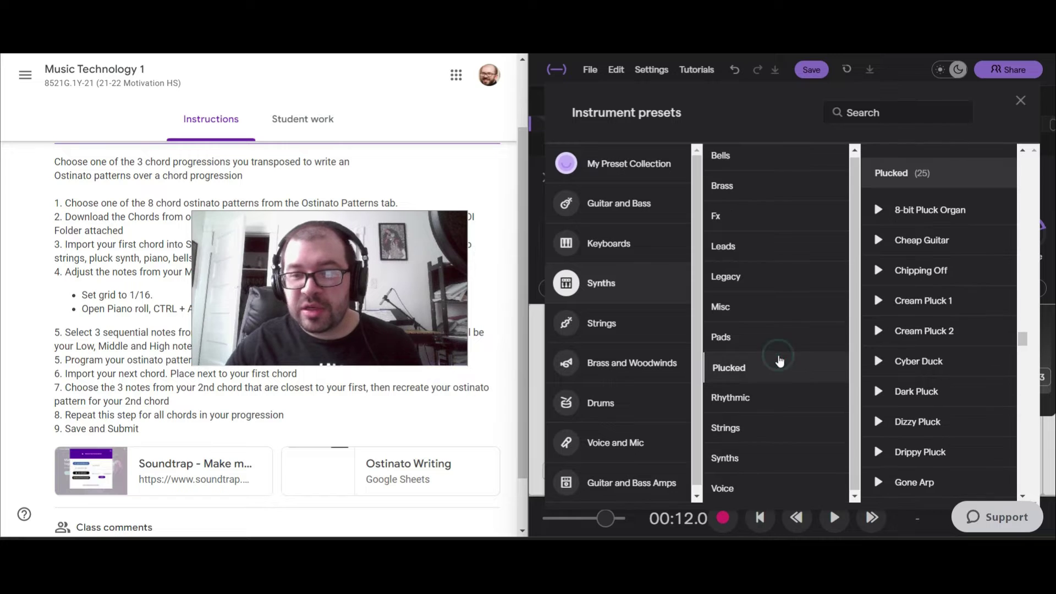
- Preview Plucked presets: Cream Pluck 1, Dizzy Pluck, Gone Arp, Ocean Town, Surface Lead, Sugar Pluck
{"action": "left_click", "coordinate": [877, 302]}
{"action": "scroll", "coordinate": [882, 290], "scroll_direction": "down", "scroll_amount": 3}
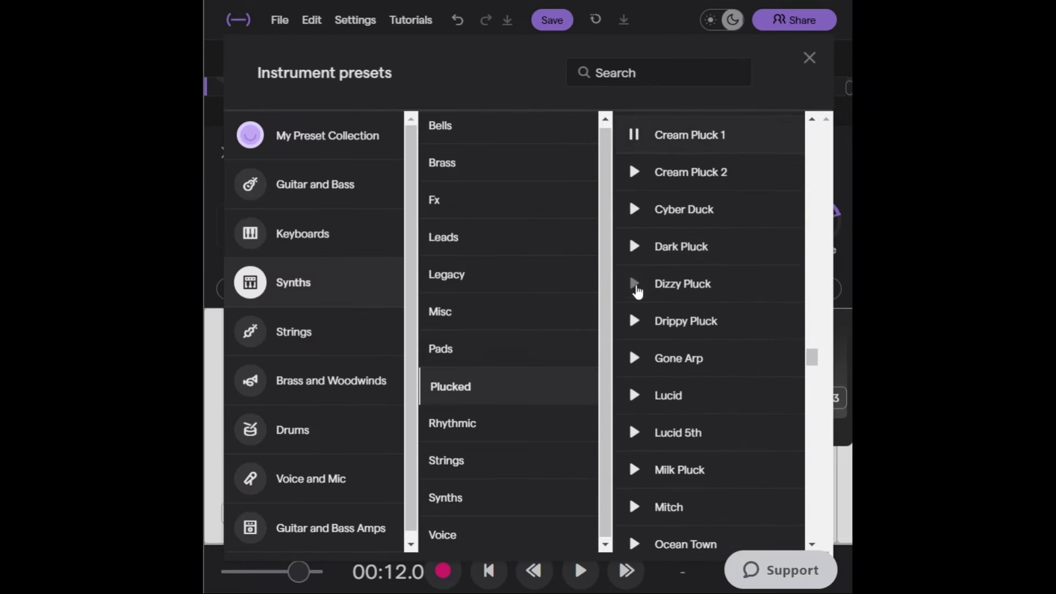
{"action": "left_click", "coordinate": [634, 248]}
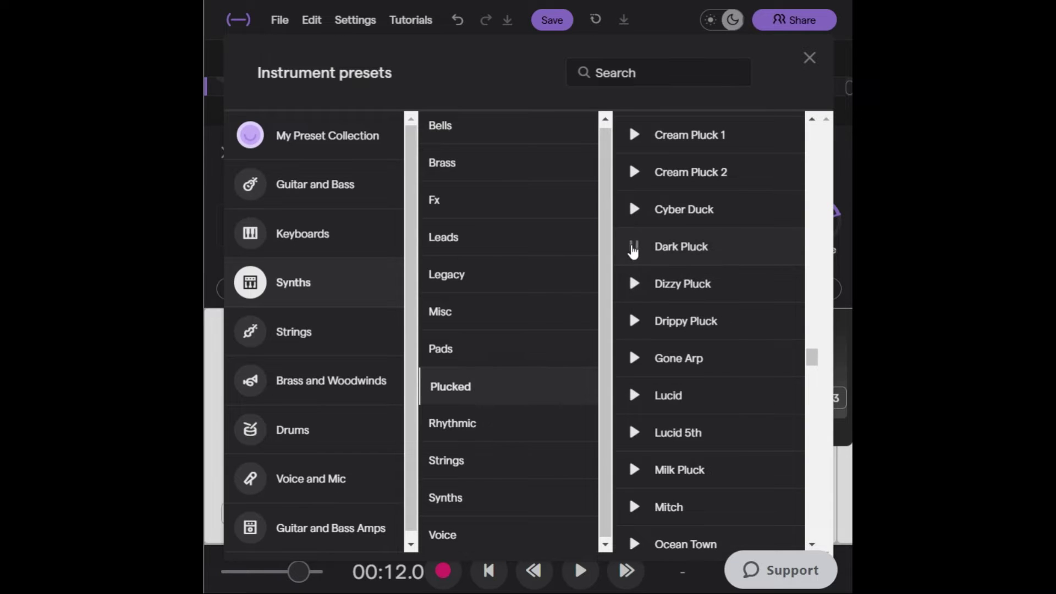
{"action": "left_click", "coordinate": [636, 290]}
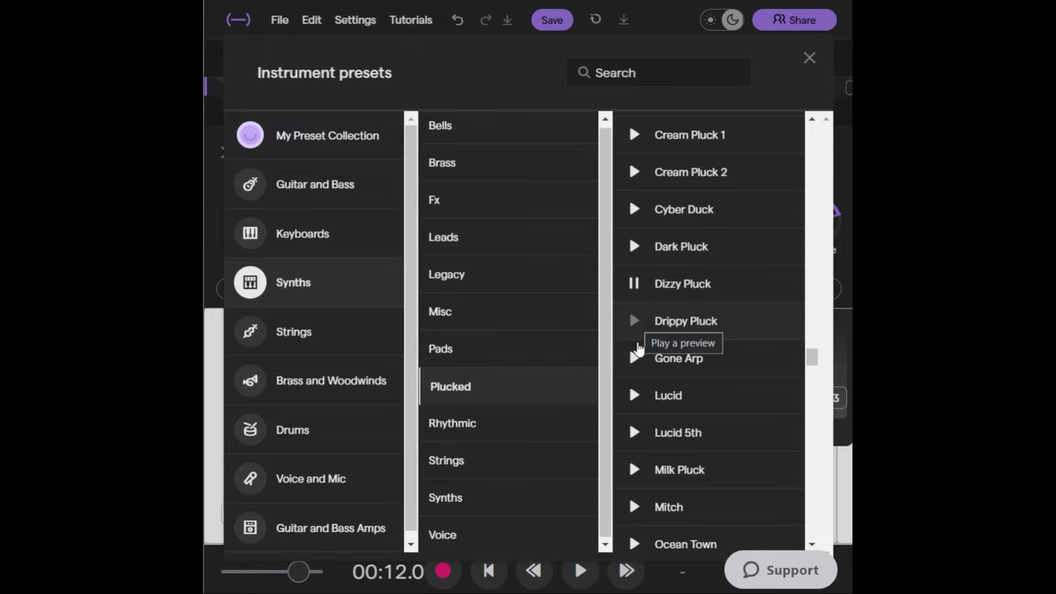
{"action": "left_click", "coordinate": [636, 356]}
{"action": "scroll", "coordinate": [637, 341], "scroll_direction": "down", "scroll_amount": 3}
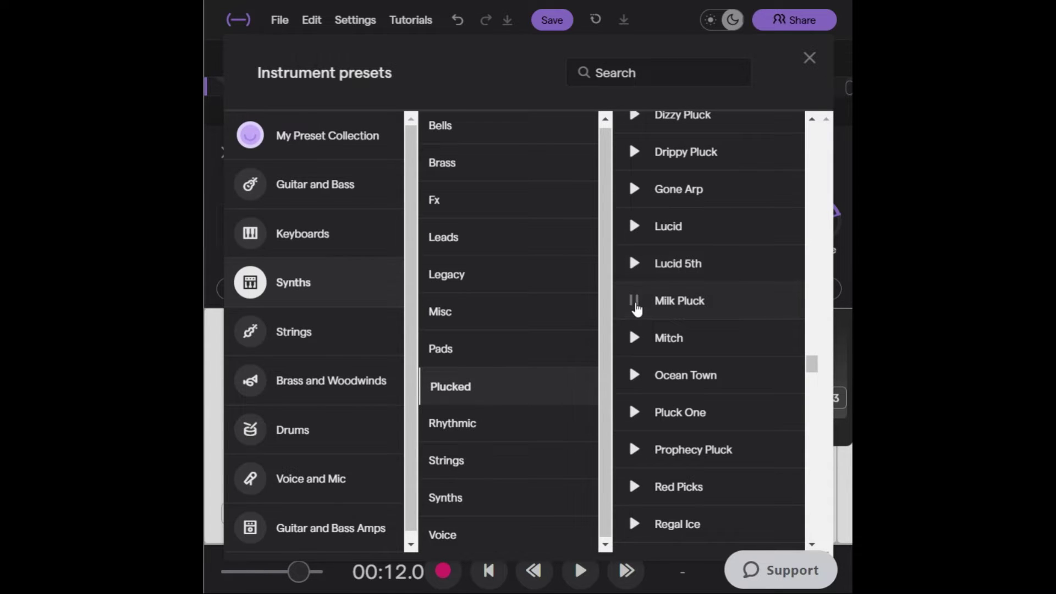
{"action": "left_click", "coordinate": [635, 374]}
{"action": "scroll", "coordinate": [638, 373], "scroll_direction": "down", "scroll_amount": 1}
{"action": "scroll", "coordinate": [638, 373], "scroll_direction": "down", "scroll_amount": 2}
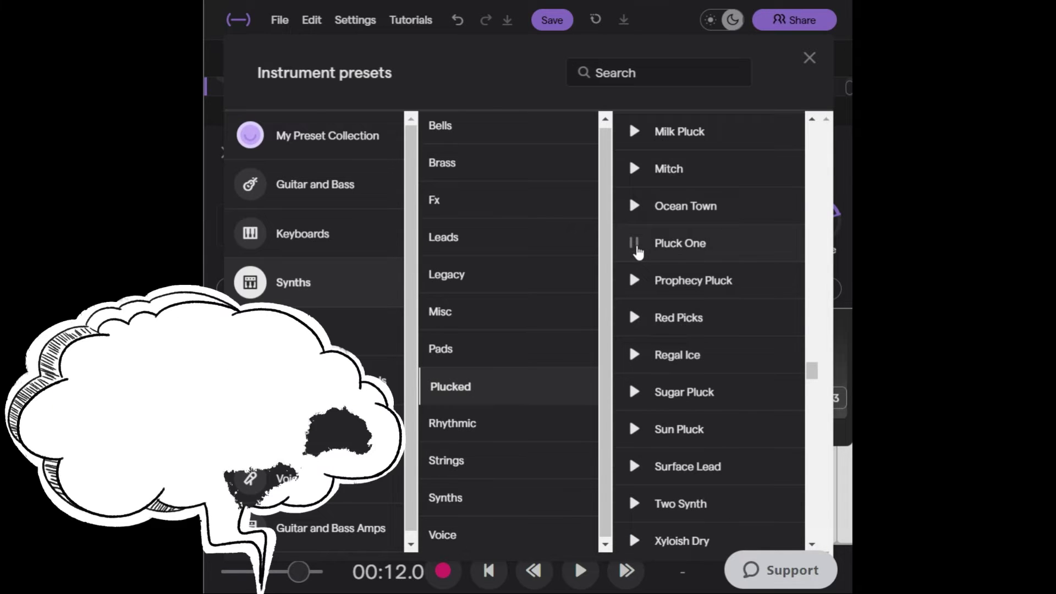
{"action": "scroll", "coordinate": [633, 253], "scroll_direction": "down", "scroll_amount": 5}
{"action": "left_click", "coordinate": [634, 212]}
{"action": "scroll", "coordinate": [638, 220], "scroll_direction": "up", "scroll_amount": 3}
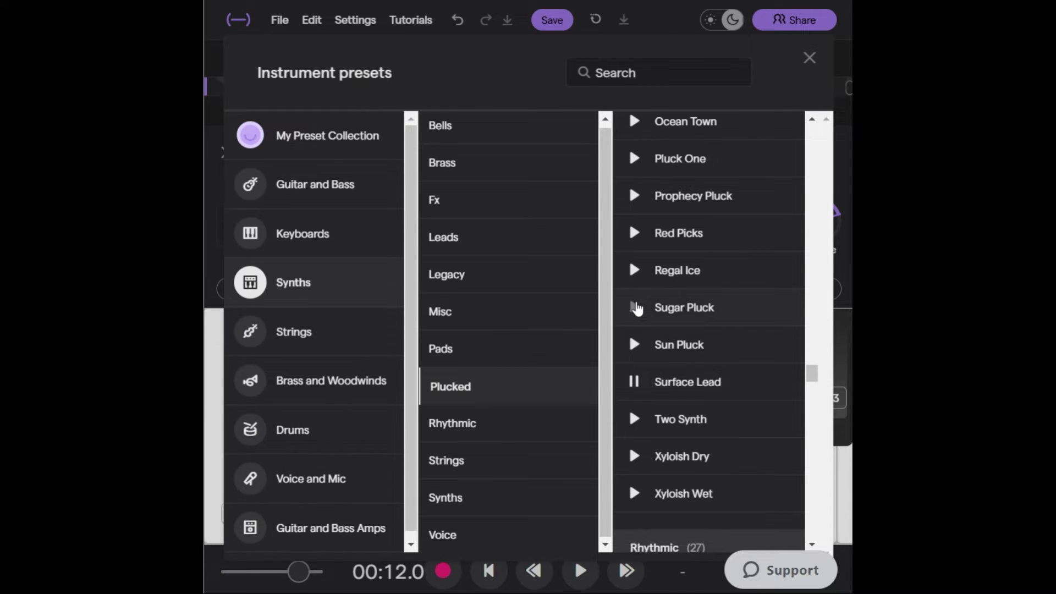
{"action": "left_click", "coordinate": [635, 307]}
{"action": "scroll", "coordinate": [637, 309], "scroll_direction": "up", "scroll_amount": 2}
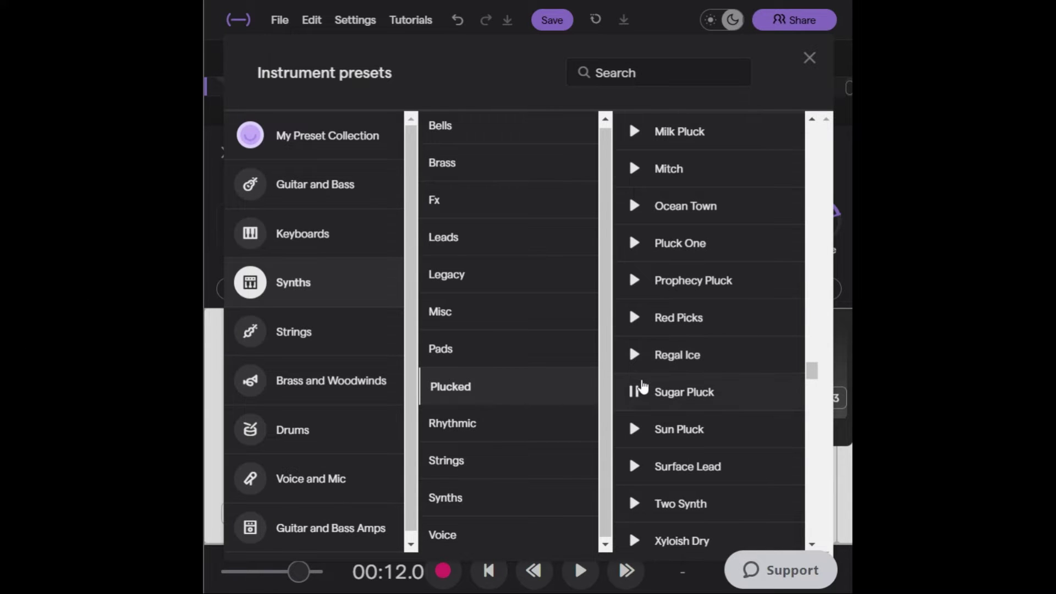
- Choose Red Picks as the track's instrument and close the instrument panel
{"action": "left_click", "coordinate": [634, 317]}
{"action": "left_click", "coordinate": [661, 324]}
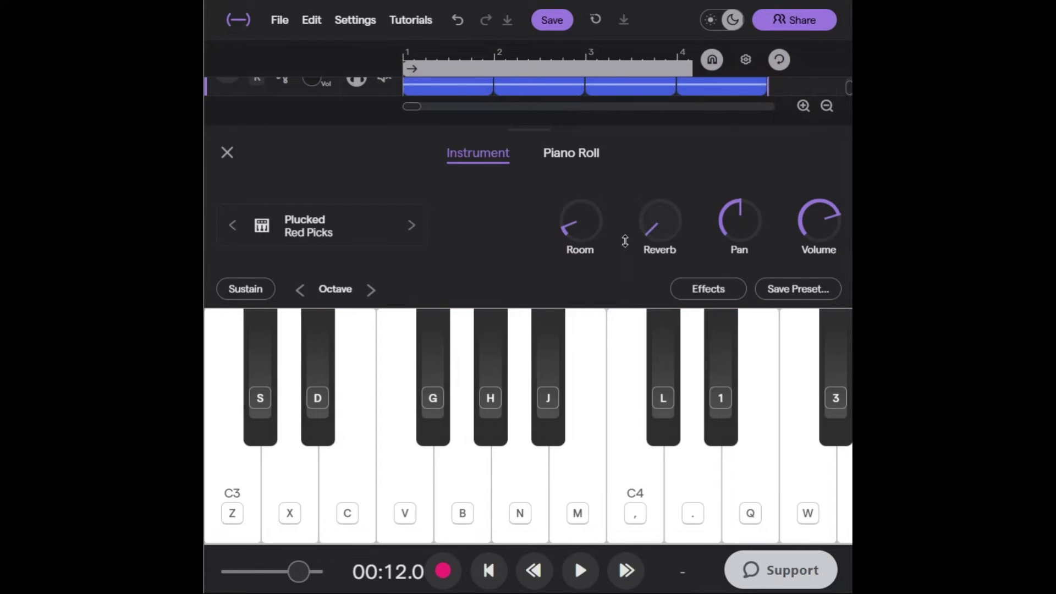
{"action": "left_click", "coordinate": [229, 154]}
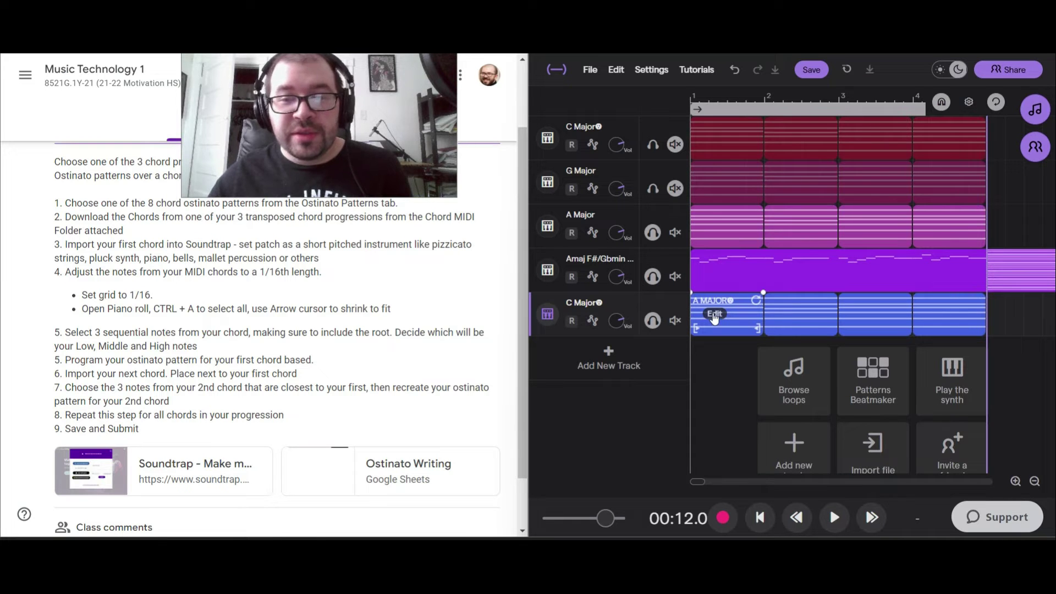
- Edit the A MAJOR clip's notes and trim the first chord to one 16th on a 1/16 grid
{"action": "right_click", "coordinate": [714, 318]}
{"action": "left_click", "coordinate": [736, 301]}
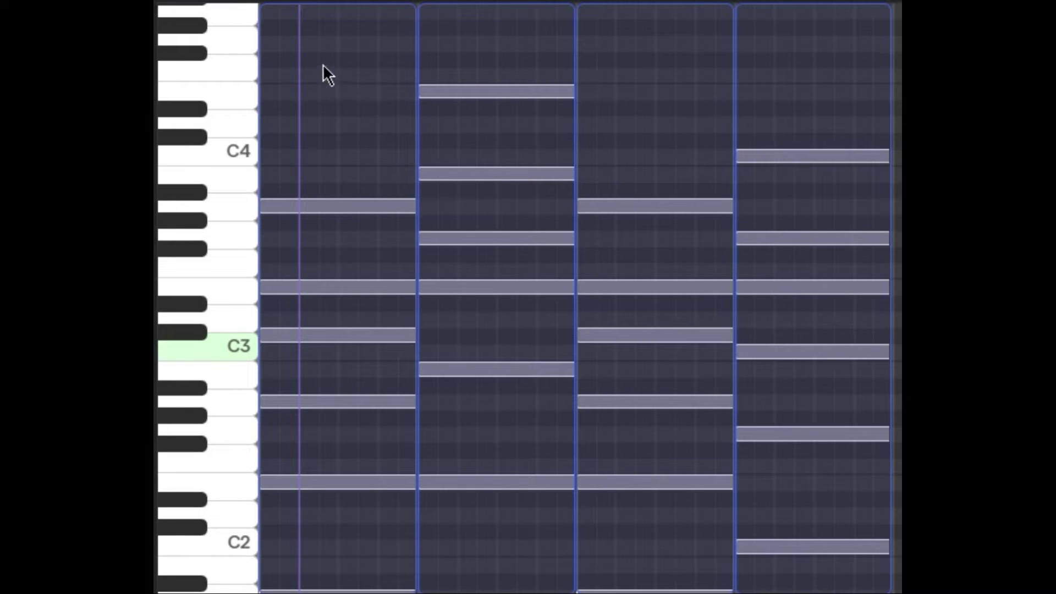
{"action": "left_click", "coordinate": [325, 83]}
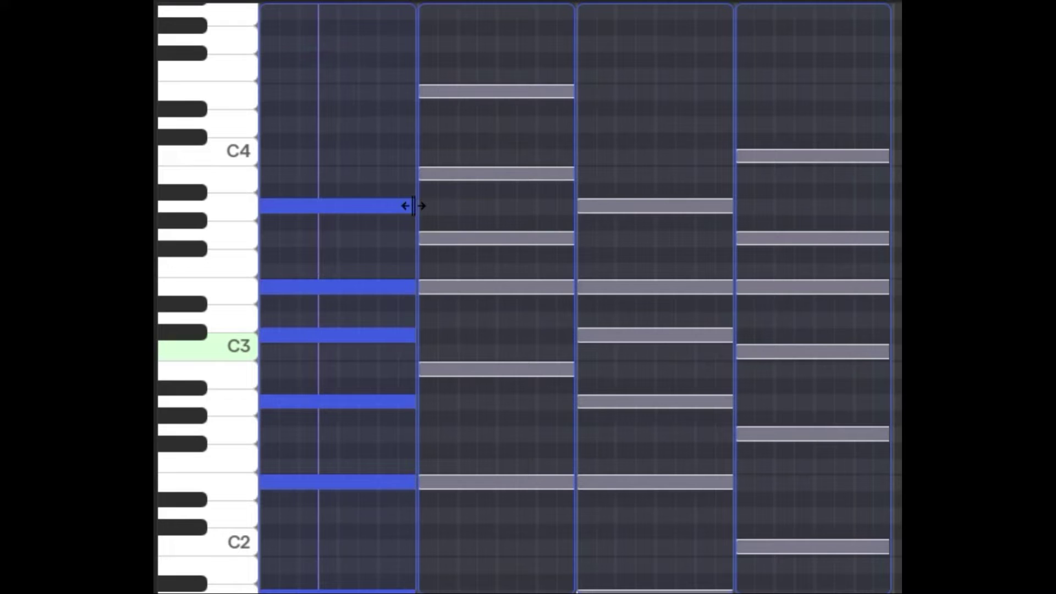
{"action": "left_click_drag", "start_coordinate": [414, 206], "coordinate": [245, 207]}
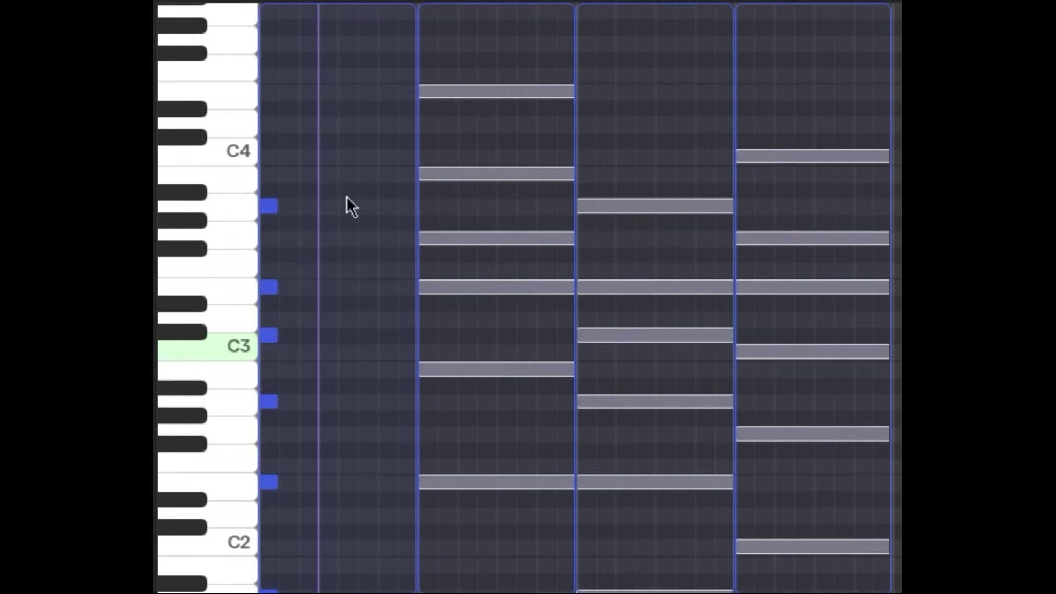
{"action": "scroll", "coordinate": [347, 198], "scroll_direction": "down", "scroll_amount": 3}
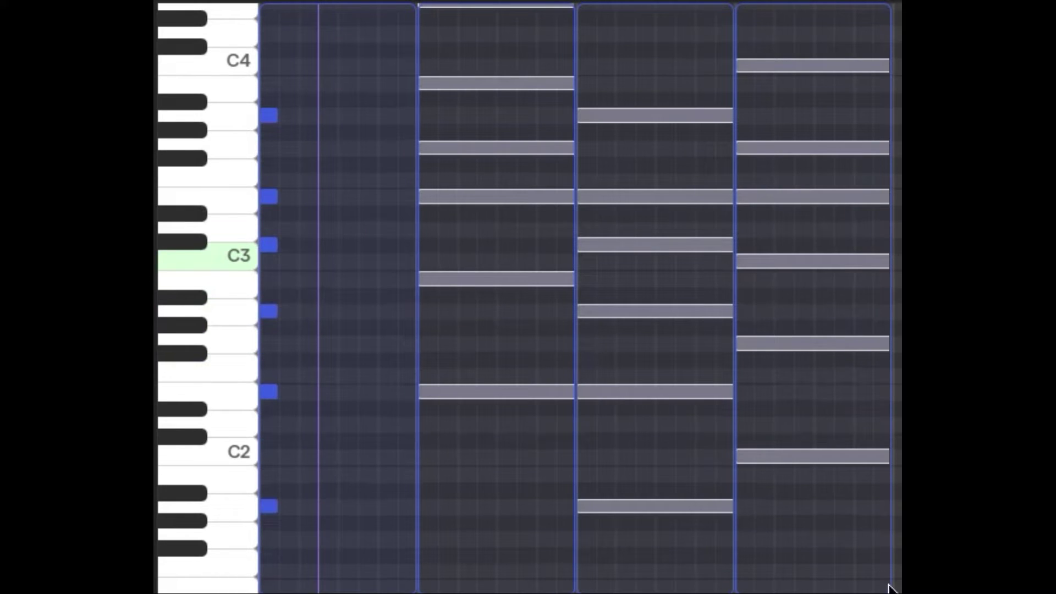
{"action": "key", "text": "ctrl+equal"}
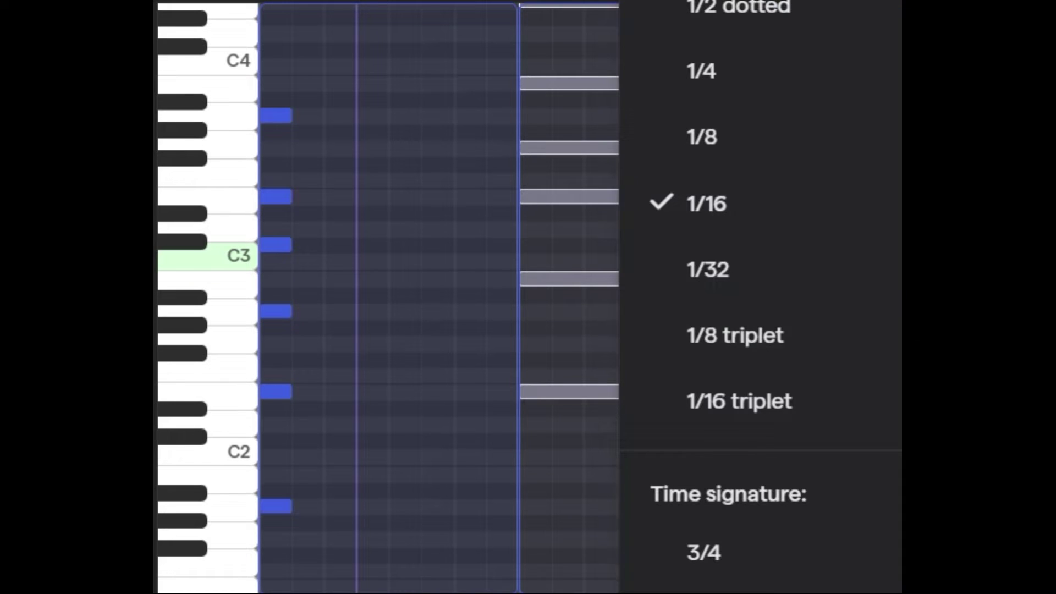
{"action": "left_click", "coordinate": [570, 119]}
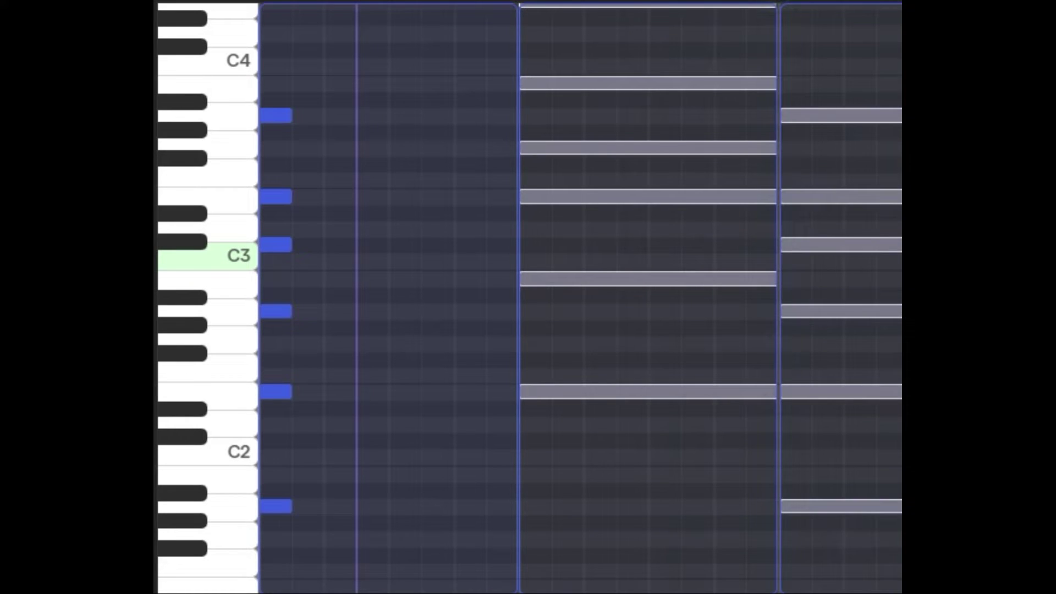
{"action": "key", "text": "ctrl+equal"}
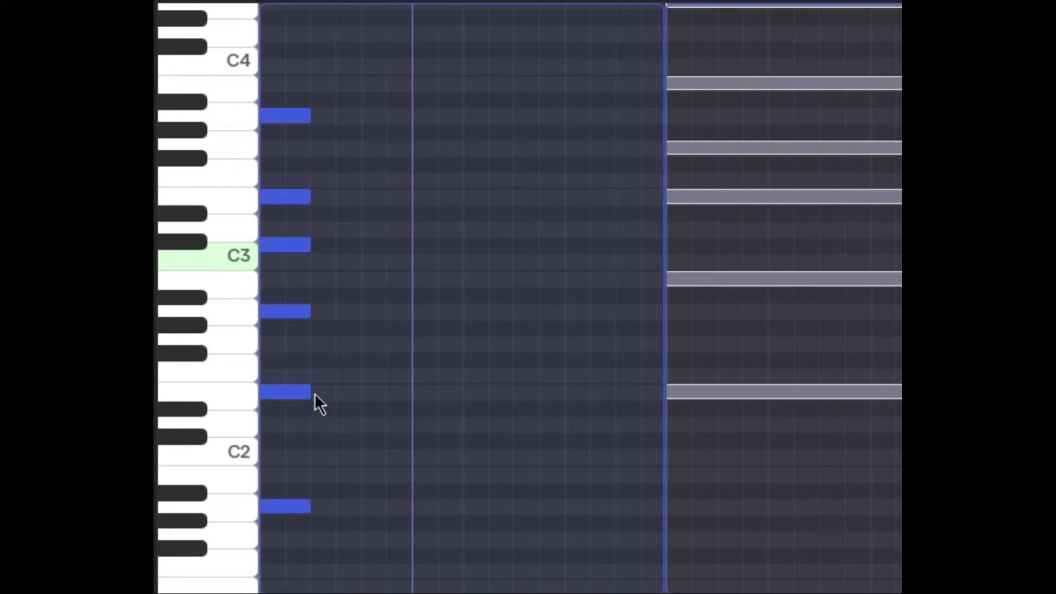
{"action": "left_click_drag", "start_coordinate": [311, 392], "coordinate": [254, 391]}
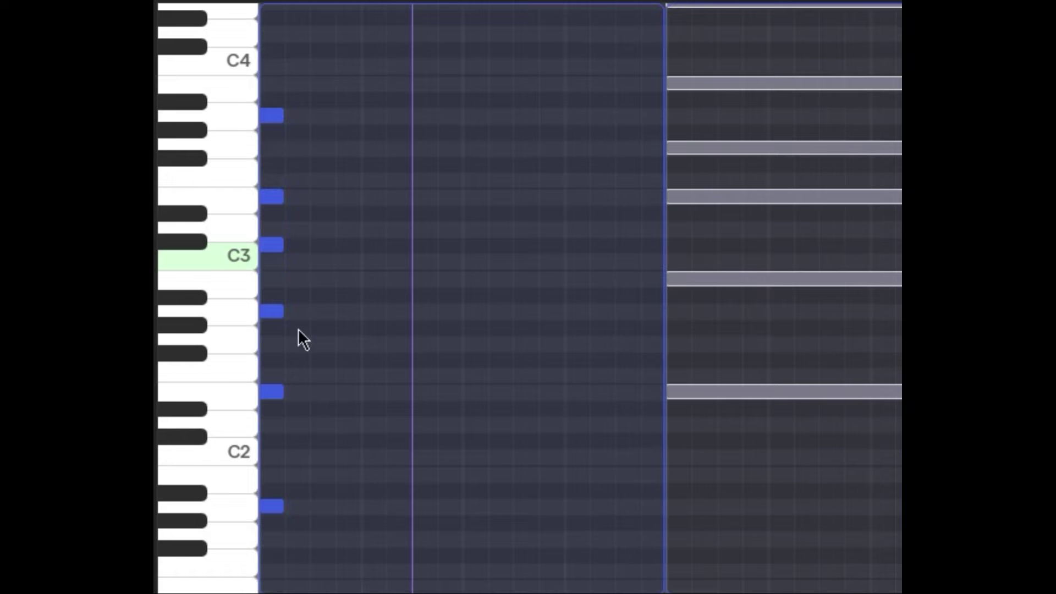
- Reselect the first chord's notes and bring up the chord worksheet beside the piano roll
{"action": "left_click_drag", "start_coordinate": [314, 337], "coordinate": [262, 161]}
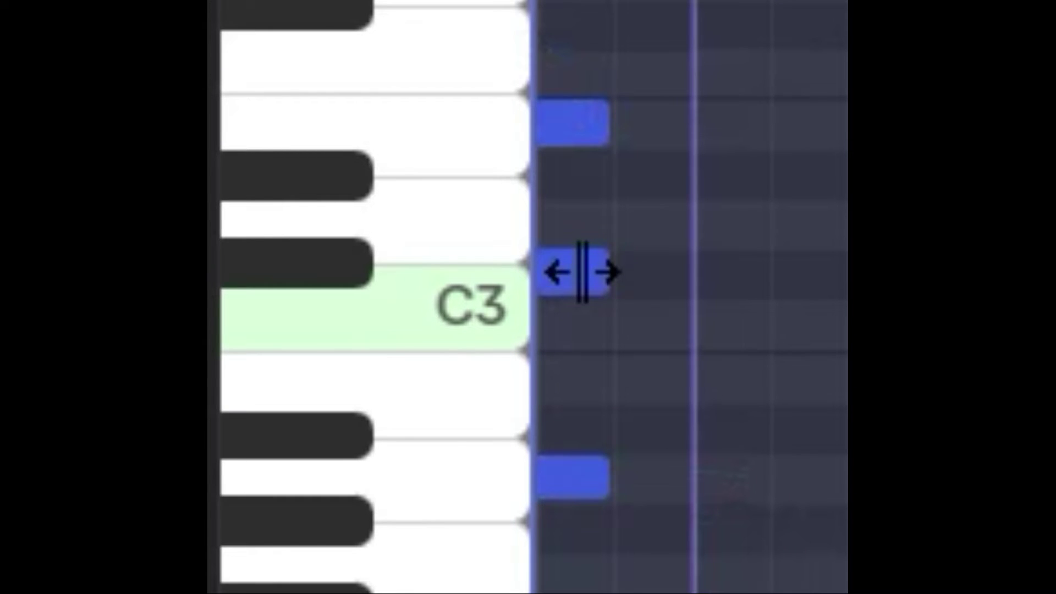
{"action": "left_click", "coordinate": [720, 5]}
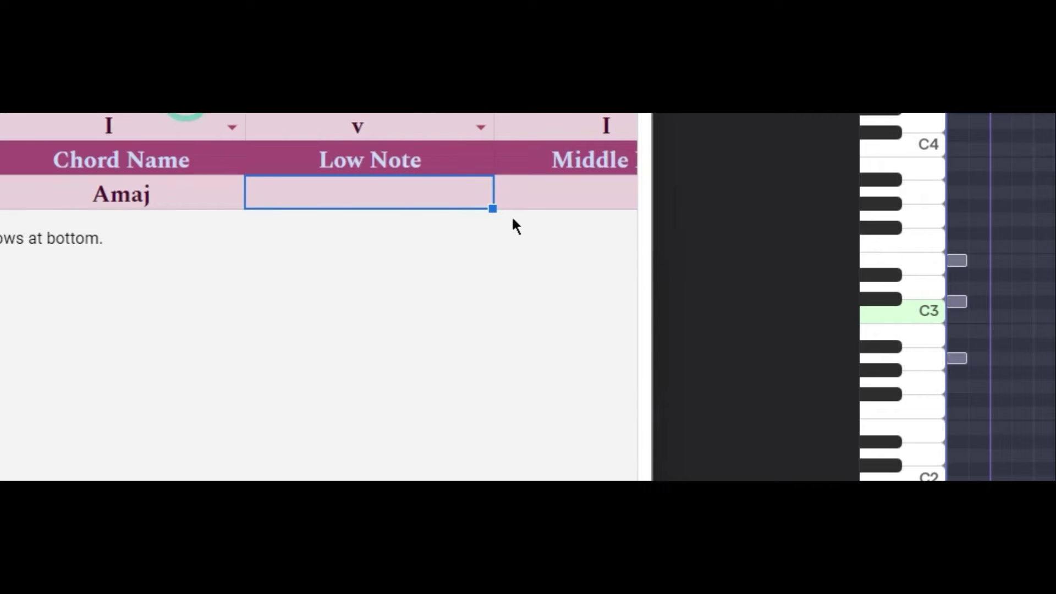
- Identify each chord note and enter A, C# and E as Amaj's Low, Middle and High notes
{"action": "left_click", "coordinate": [957, 358]}
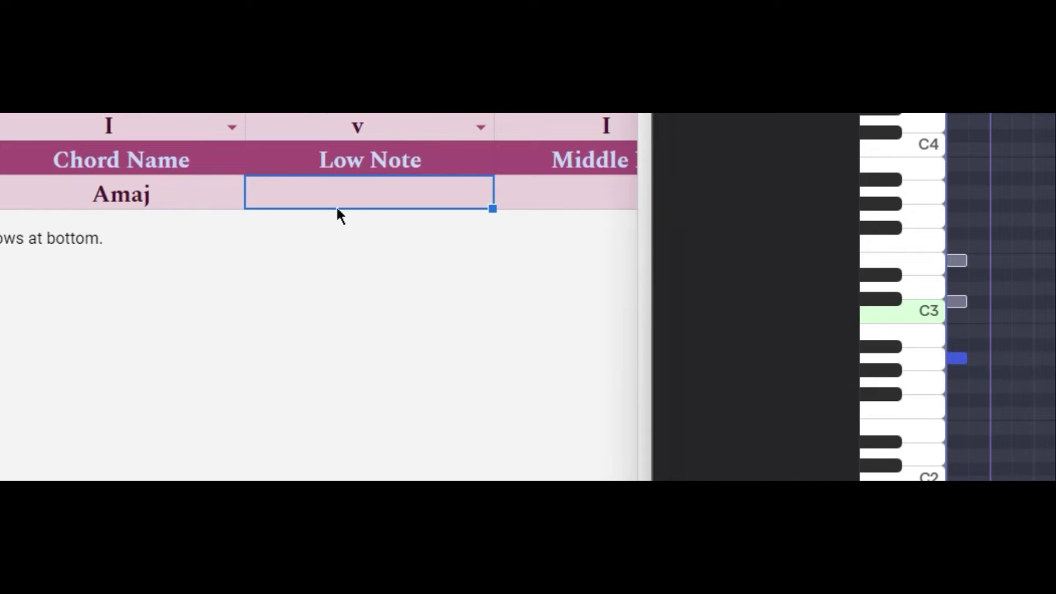
{"action": "double_click", "coordinate": [355, 193]}
{"action": "type", "text": "A"}
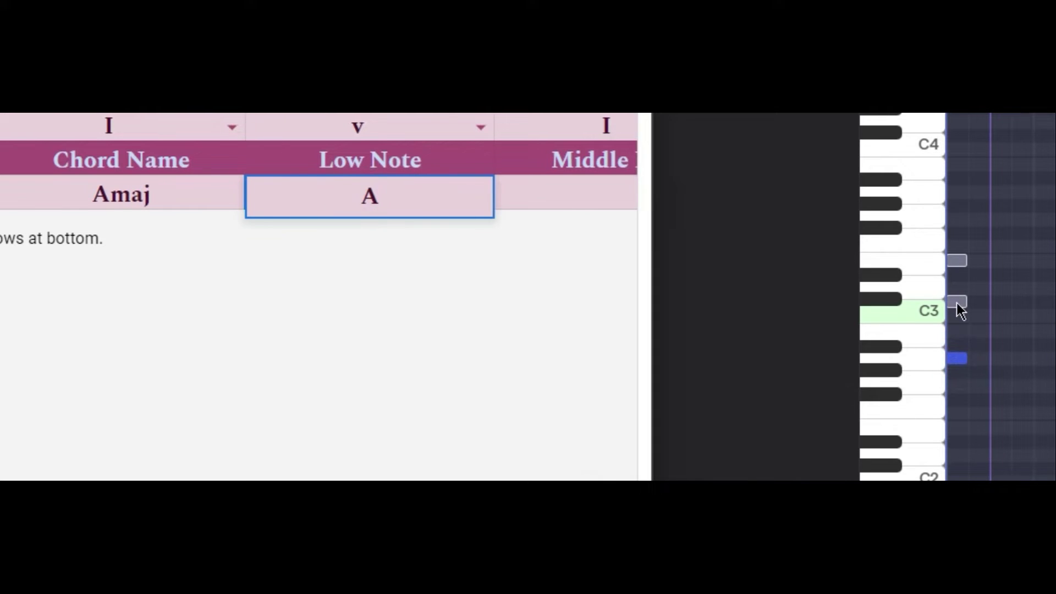
{"action": "left_click", "coordinate": [957, 303]}
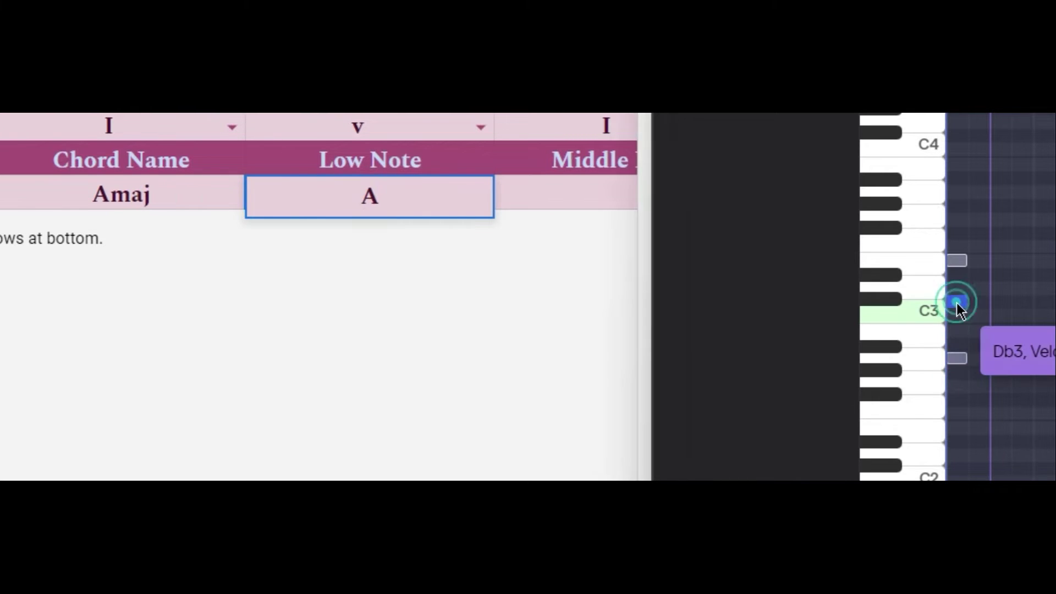
{"action": "left_click", "coordinate": [603, 199]}
{"action": "double_click", "coordinate": [601, 195]}
{"action": "type", "text": "C#"}
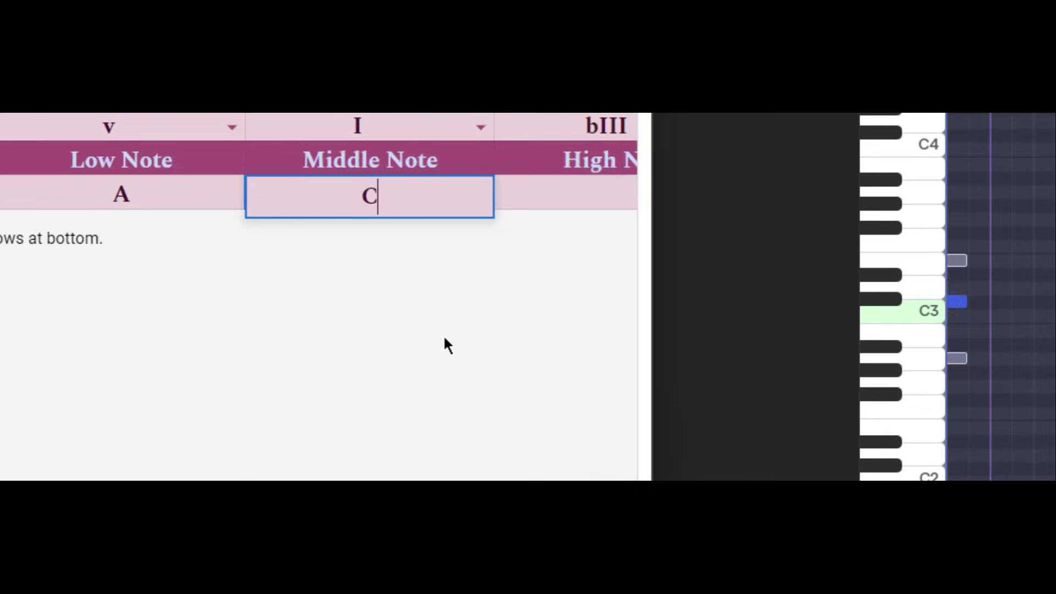
{"action": "left_click", "coordinate": [957, 263]}
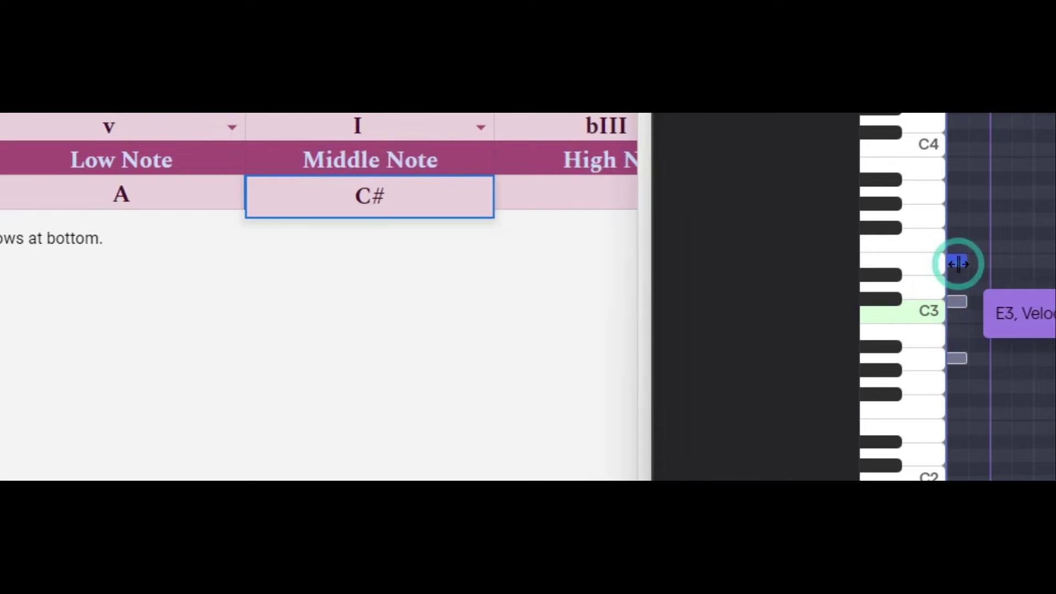
{"action": "double_click", "coordinate": [579, 198]}
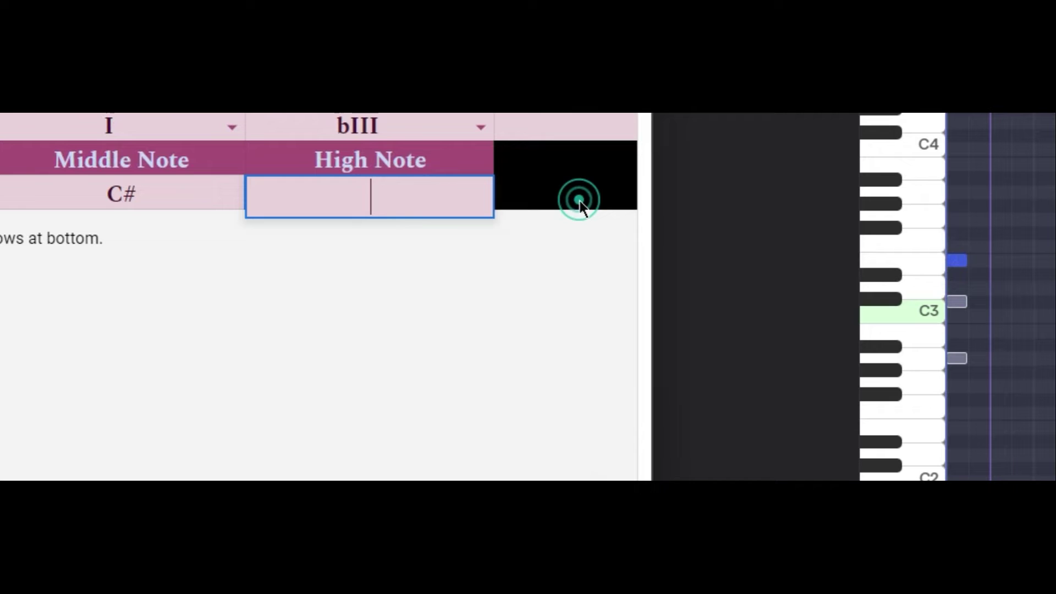
{"action": "type", "text": "E"}
{"action": "left_click", "coordinate": [365, 380]}
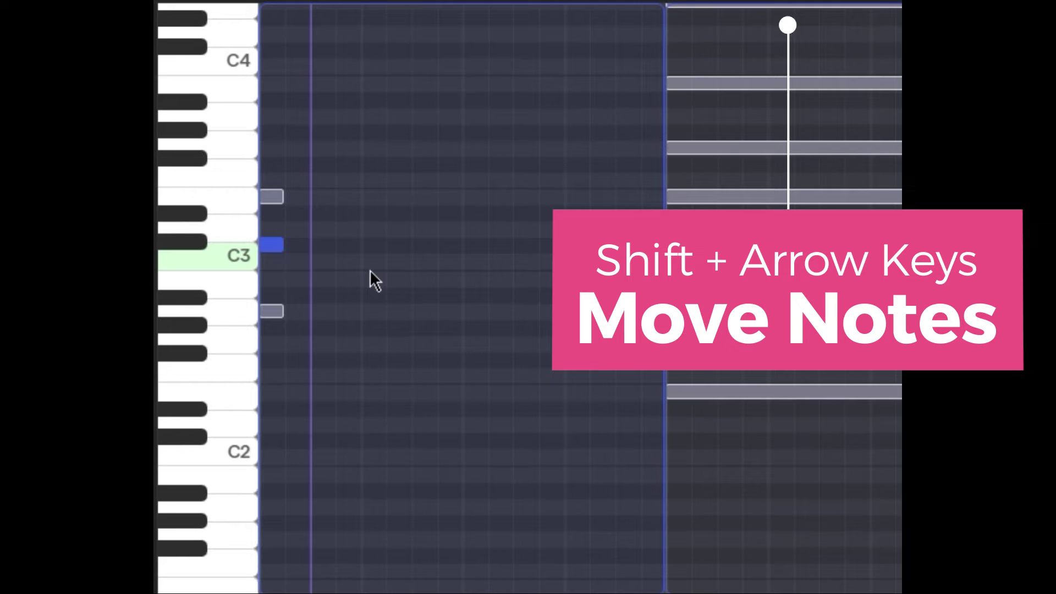
- Stagger the chord notes into 16th-note steps and add the closing middle note
{"action": "key", "text": "shift+Right"}
{"action": "left_click", "coordinate": [271, 196]}
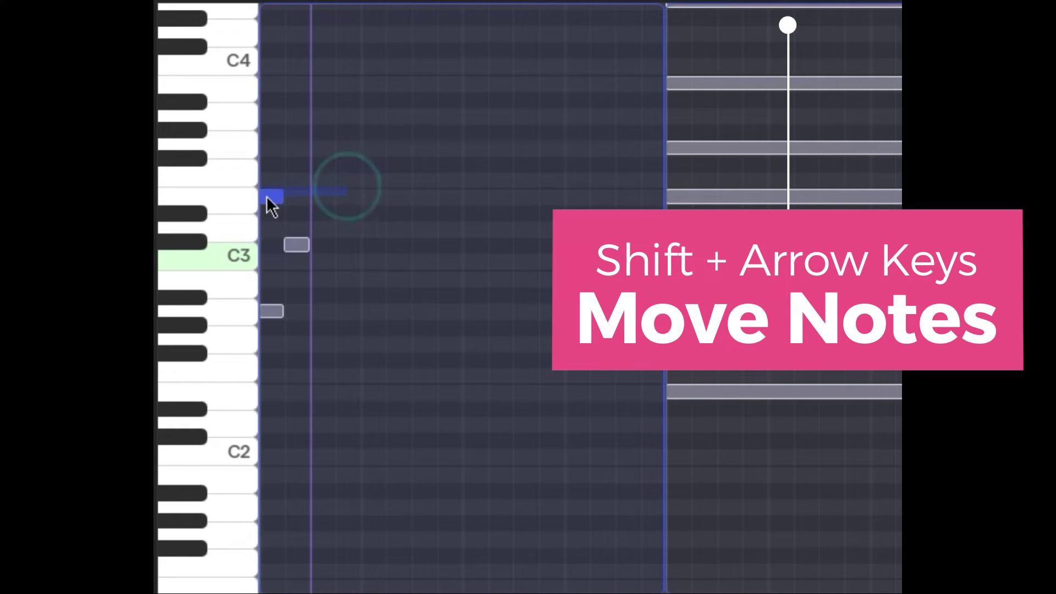
{"action": "key", "text": "shift+Right"}
{"action": "key", "text": "shift+Right"}
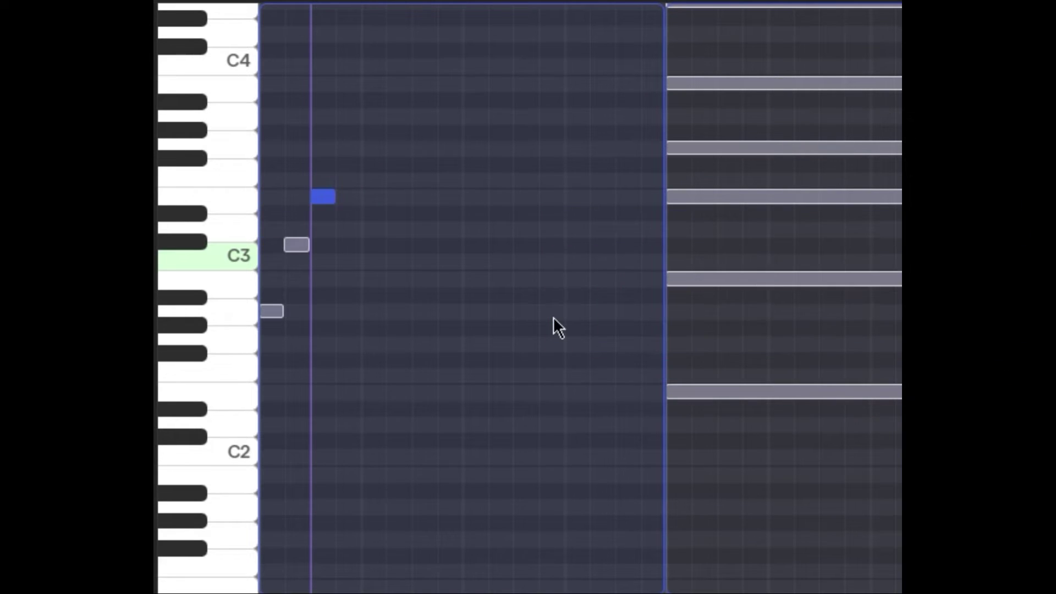
{"action": "left_click", "coordinate": [340, 245]}
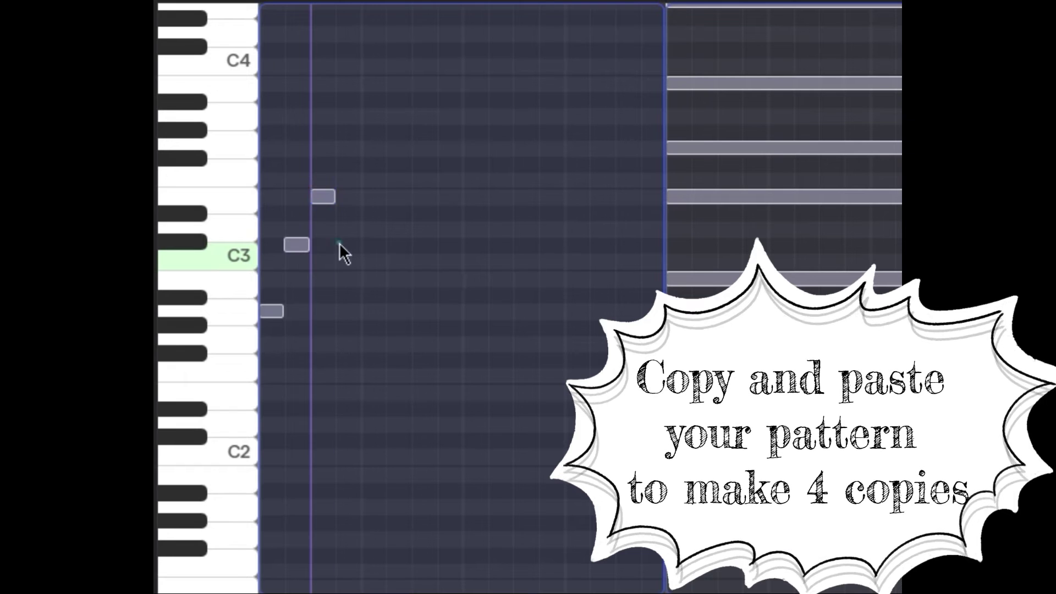
- Copy the four-note pattern and paste repeats of it across the first chord
{"action": "left_click_drag", "start_coordinate": [331, 285], "coordinate": [274, 187]}
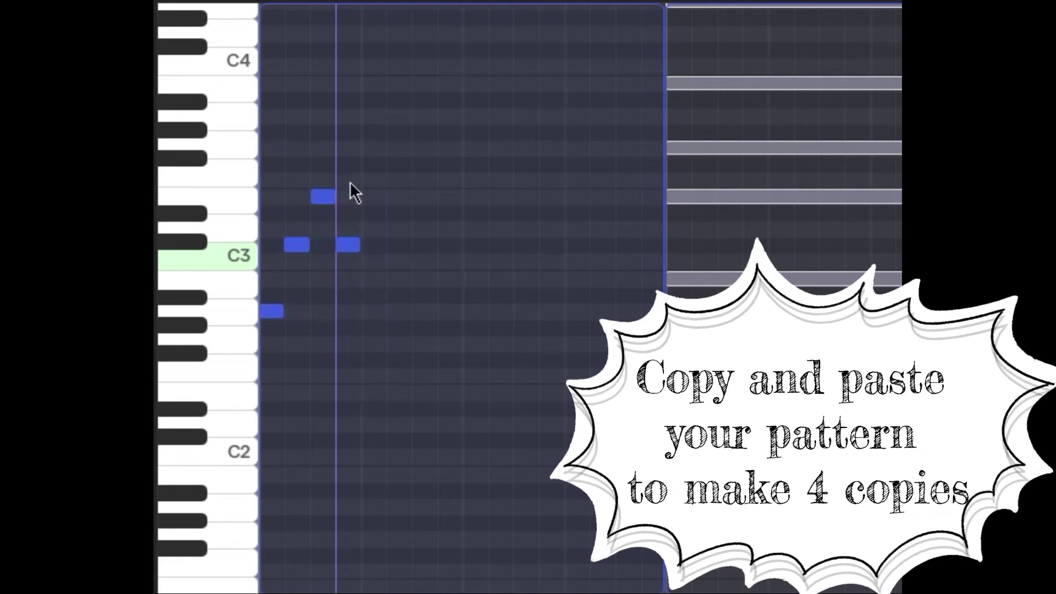
{"action": "key", "text": "super+c"}
{"action": "key", "text": "super+v"}
{"action": "key", "text": "super+v"}
{"action": "key", "text": "super+v"}
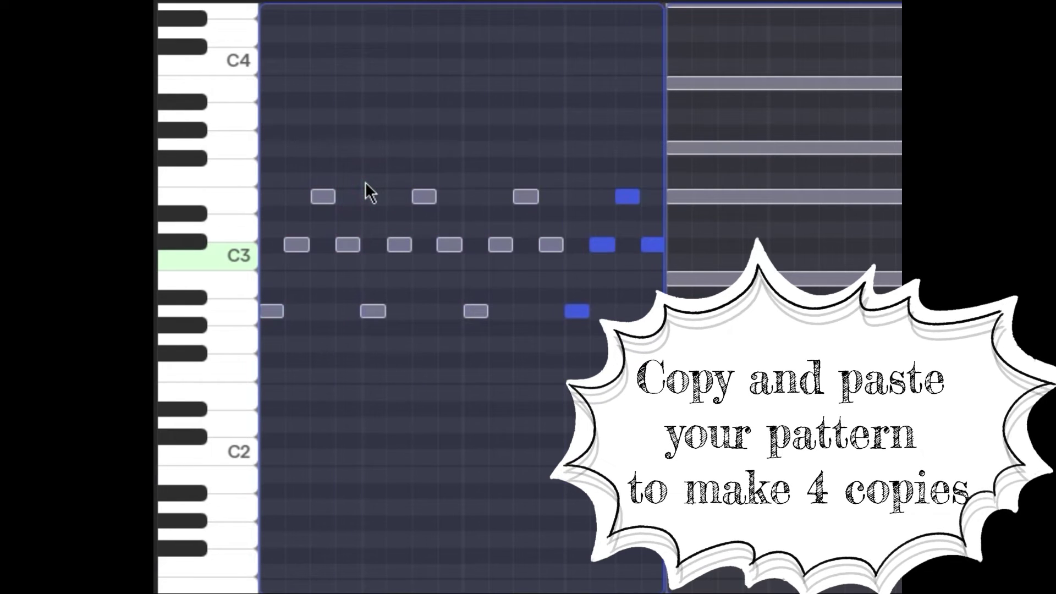
{"action": "scroll", "coordinate": [528, 297], "scroll_direction": "right", "scroll_amount": 6}
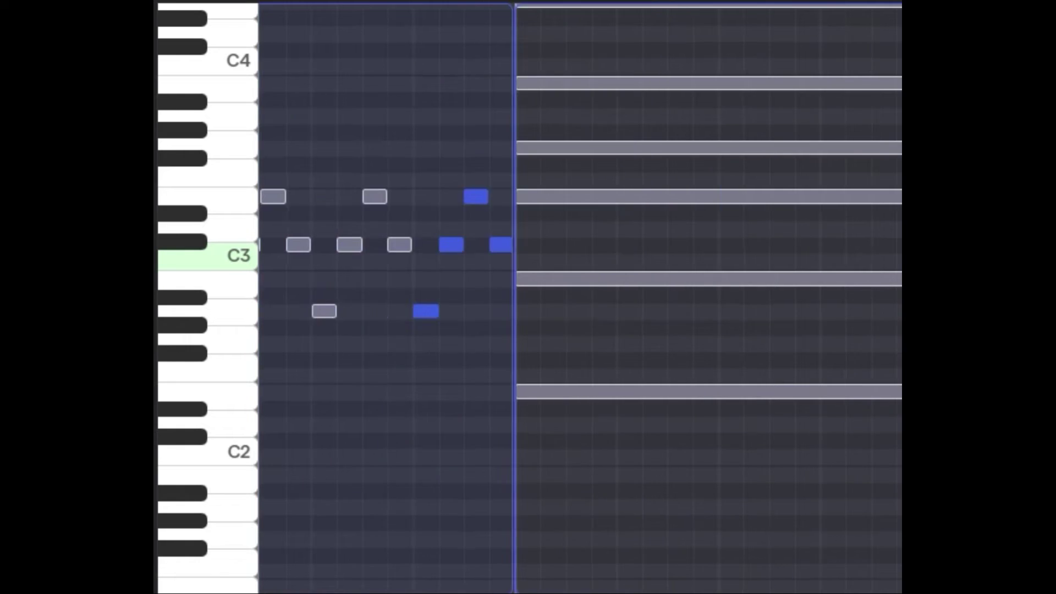
{"action": "scroll", "coordinate": [528, 297], "scroll_direction": "left", "scroll_amount": 6}
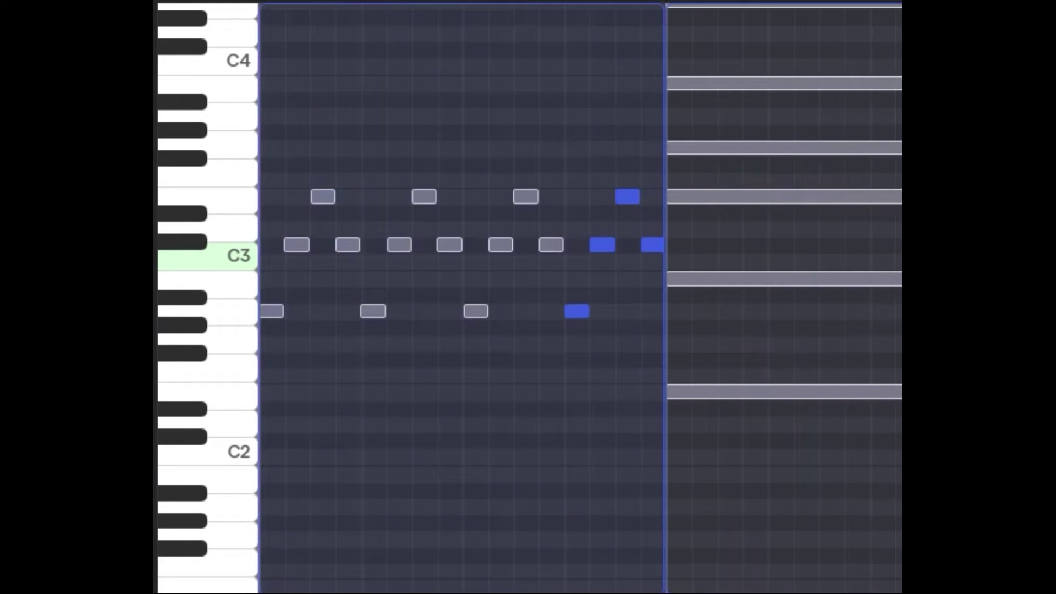
{"action": "scroll", "coordinate": [581, 297], "scroll_direction": "right", "scroll_amount": 3}
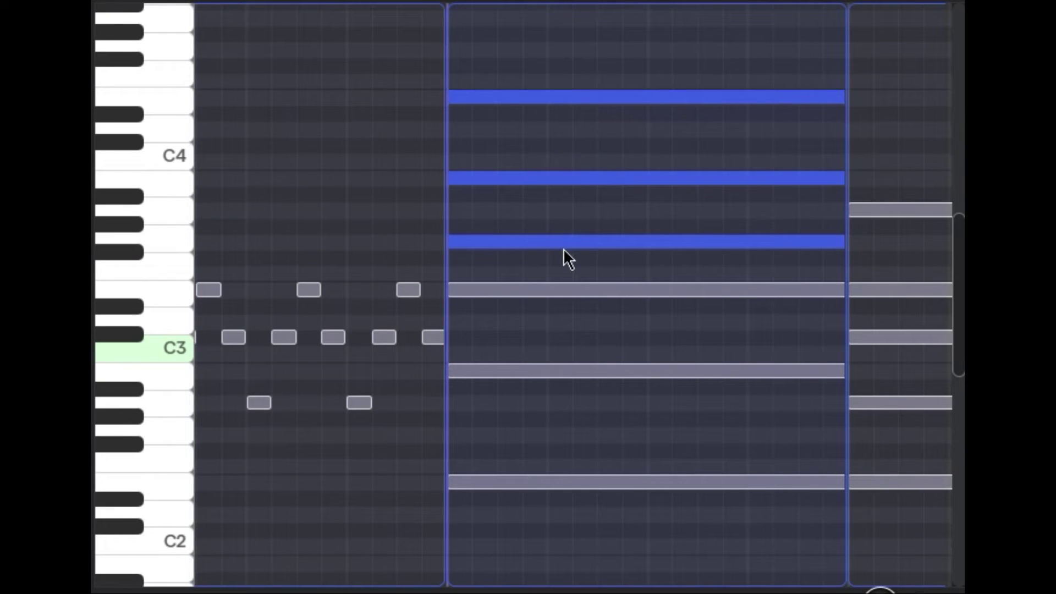
- Delete the second chord's top three notes and shorten the remaining three to one 16th
{"action": "key", "text": "Delete"}
{"action": "scroll", "coordinate": [528, 198], "scroll_direction": "down", "scroll_amount": 3}
{"action": "scroll", "coordinate": [561, 115], "scroll_direction": "down", "scroll_amount": 2}
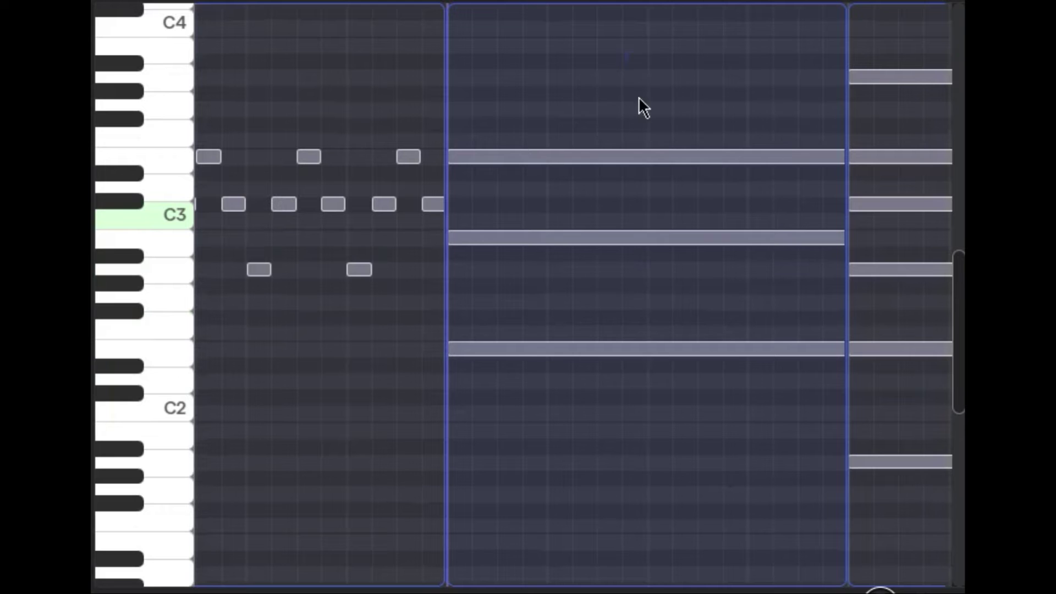
{"action": "left_click_drag", "start_coordinate": [626, 52], "coordinate": [694, 420]}
{"action": "left_click_drag", "start_coordinate": [843, 237], "coordinate": [432, 243]}
{"action": "left_click", "coordinate": [545, 252]}
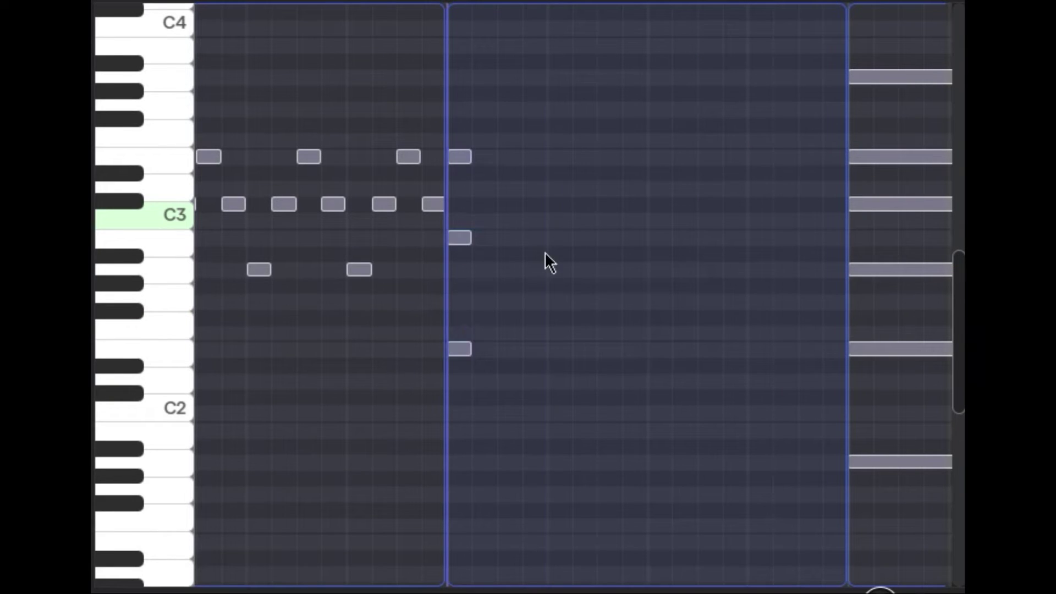
- Stagger B2 and the high note into 16th steps and add a closing B2 note
{"action": "left_click", "coordinate": [459, 237]}
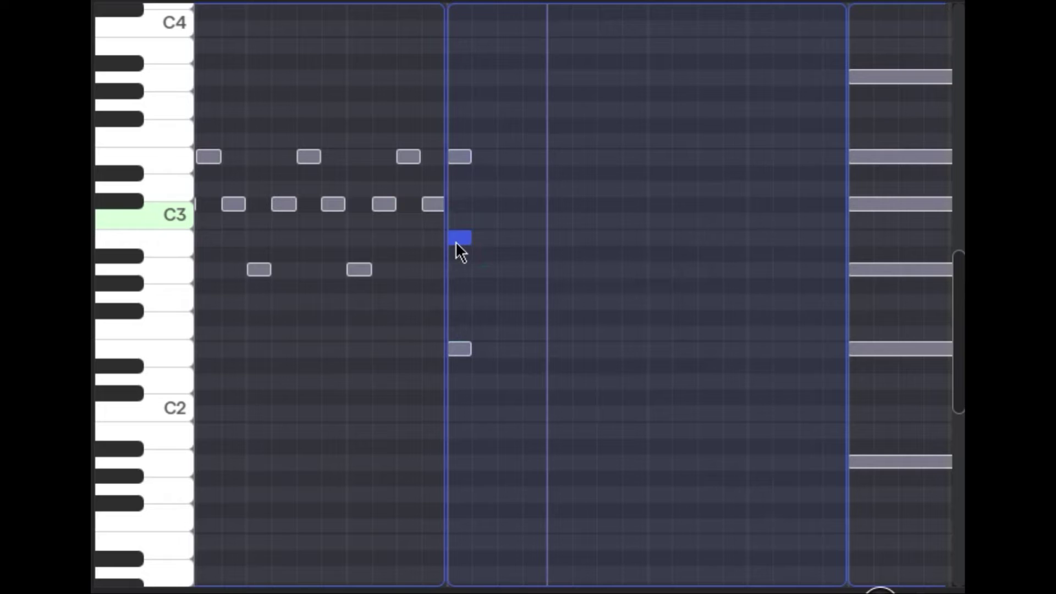
{"action": "key", "text": "alt+Right"}
{"action": "left_click_drag", "start_coordinate": [537, 168], "coordinate": [460, 135]}
{"action": "key", "text": "alt+Right"}
{"action": "key", "text": "alt+Right"}
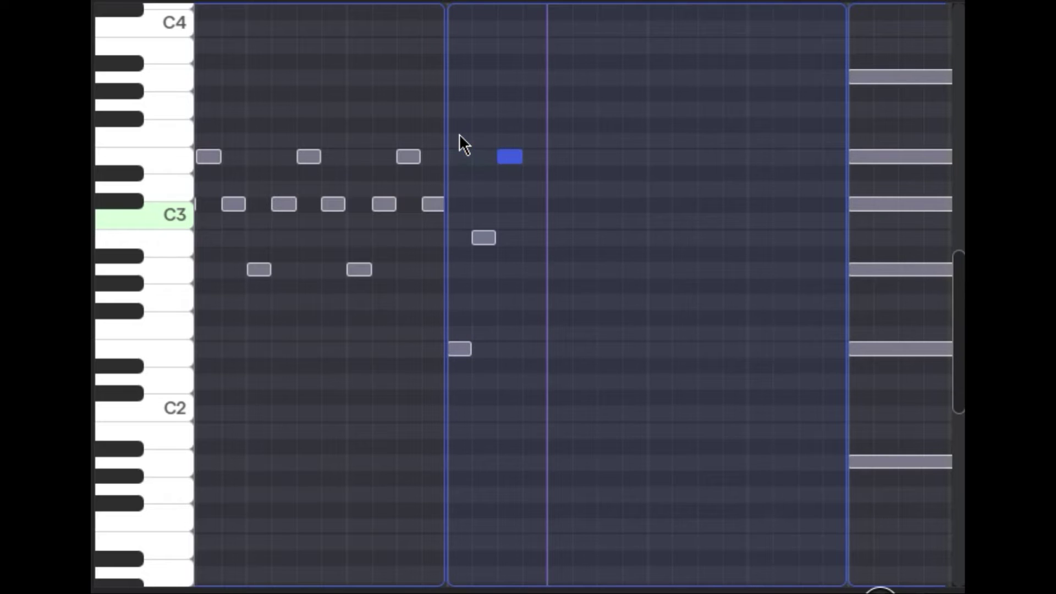
{"action": "left_click", "coordinate": [479, 241]}
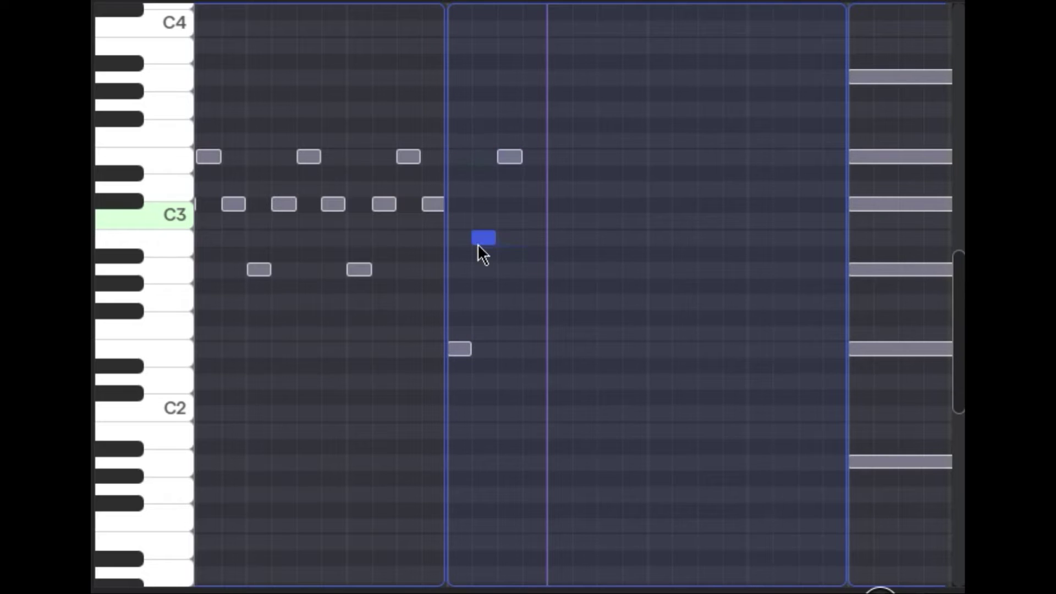
{"action": "left_click", "coordinate": [531, 242]}
{"action": "left_click", "coordinate": [531, 240]}
{"action": "left_click", "coordinate": [526, 290]}
- Copy the four-note pattern and paste repeats of it across the second chord
{"action": "left_click_drag", "start_coordinate": [547, 411], "coordinate": [452, 136]}
{"action": "key", "text": "super+c"}
{"action": "left_click", "coordinate": [552, 170]}
{"action": "key", "text": "super+v"}
{"action": "key", "text": "super+v"}
{"action": "key", "text": "super+v"}
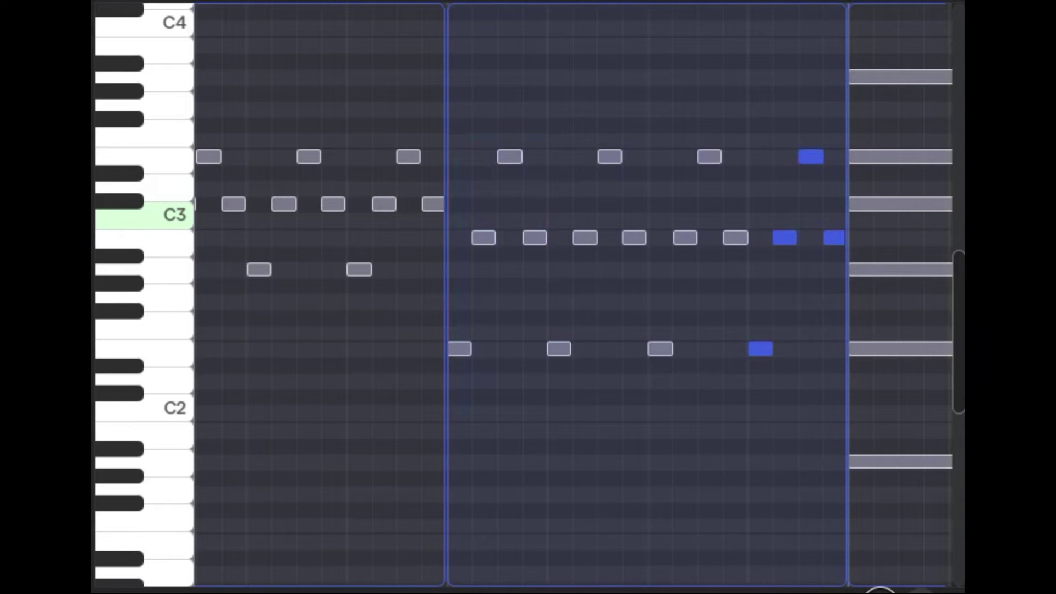
{"action": "scroll", "coordinate": [747, 51], "scroll_direction": "down", "scroll_amount": 3}
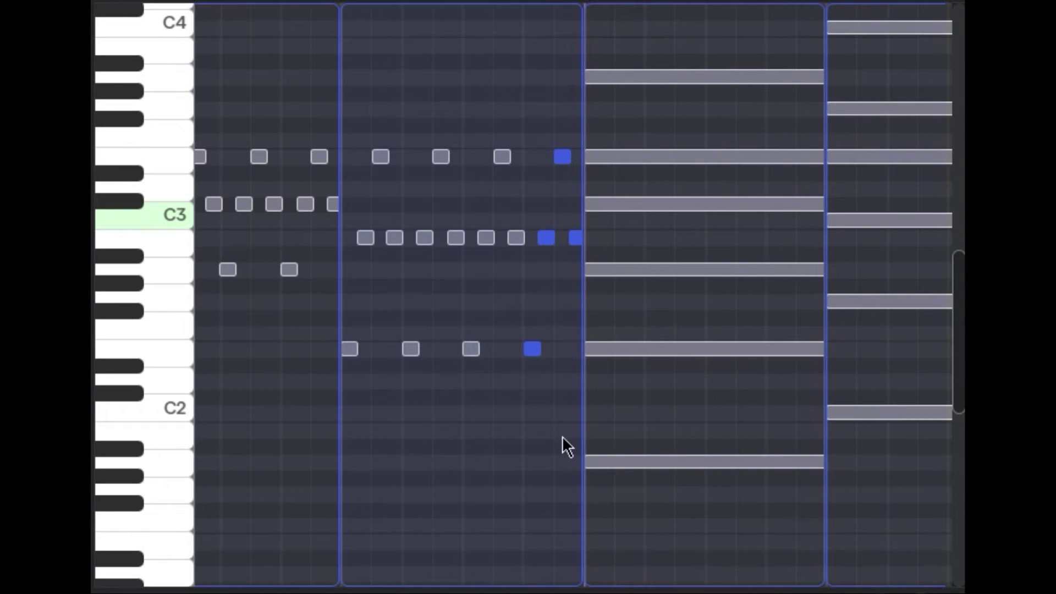
- Delete the lowest note of the third chord
{"action": "left_click_drag", "start_coordinate": [692, 52], "coordinate": [698, 505]}
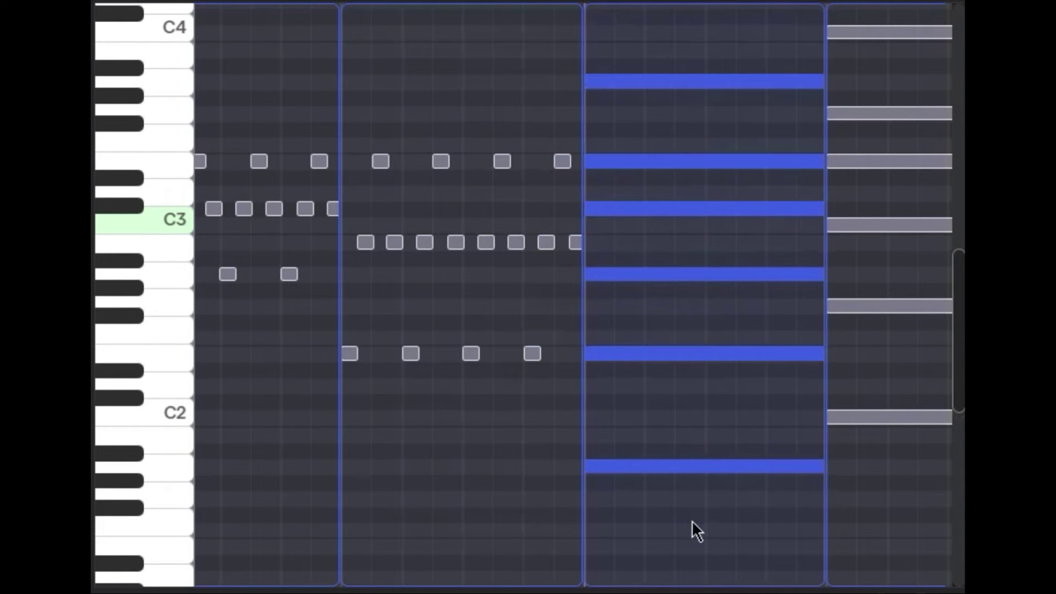
{"action": "left_click", "coordinate": [692, 517]}
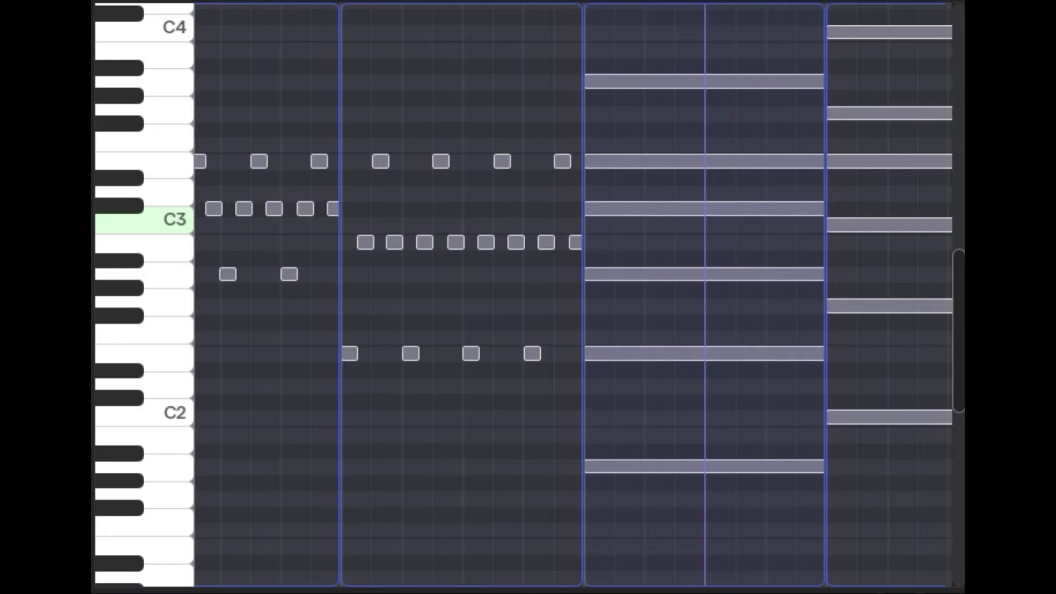
{"action": "scroll", "coordinate": [572, 298], "scroll_direction": "right", "scroll_amount": 5}
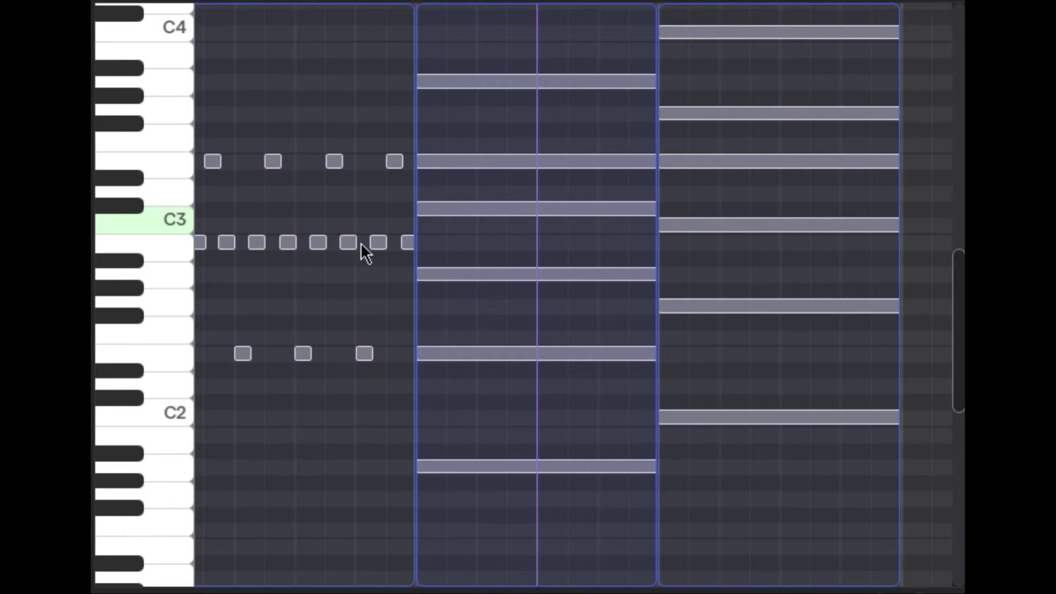
{"action": "scroll", "coordinate": [334, 463], "scroll_direction": "left", "scroll_amount": 3}
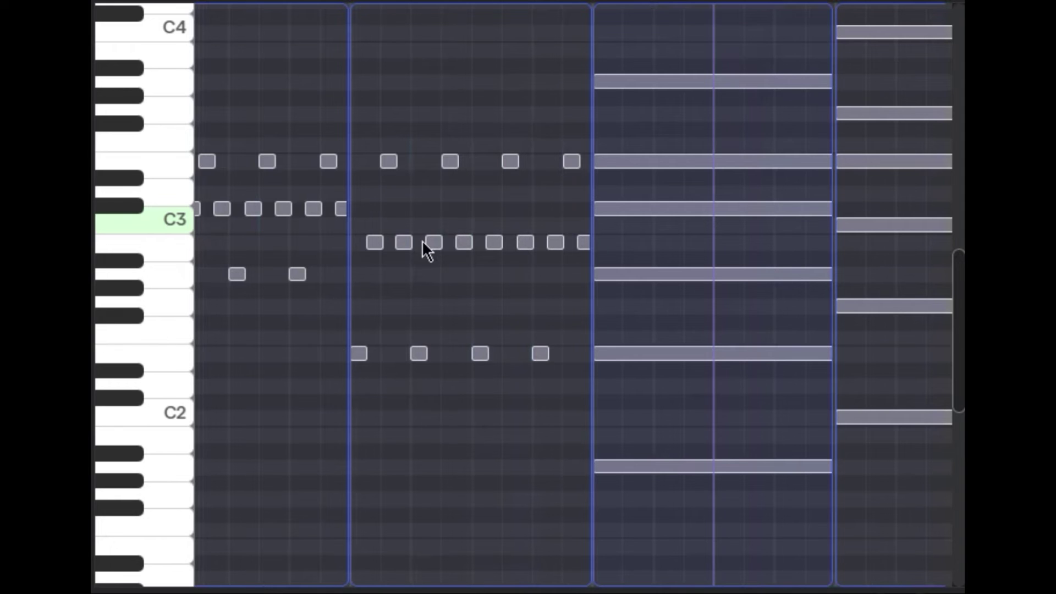
{"action": "scroll", "coordinate": [658, 417], "scroll_direction": "down", "scroll_amount": 2}
{"action": "left_click", "coordinate": [661, 413]}
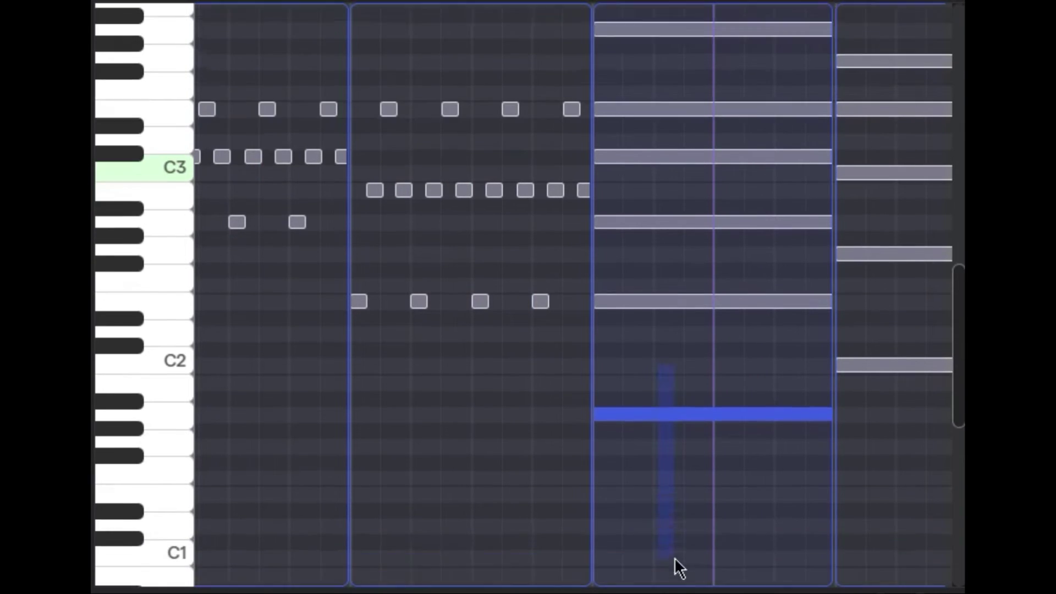
{"action": "key", "text": "Delete"}
- Delete the chord's top two notes and trim the remaining three to a single 16th
{"action": "scroll", "coordinate": [698, 361], "scroll_direction": "up", "scroll_amount": 3}
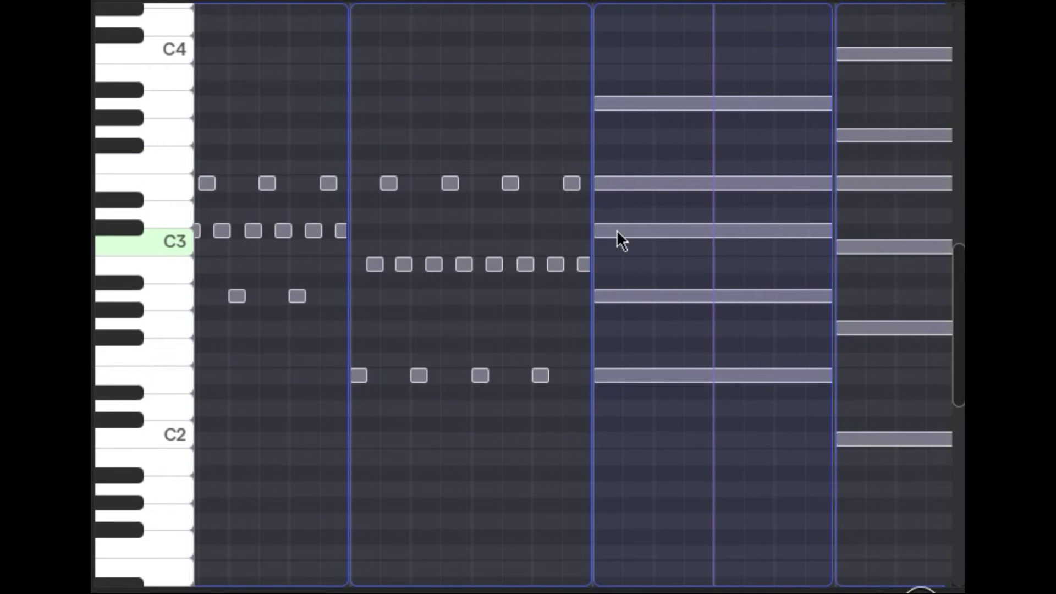
{"action": "left_click_drag", "start_coordinate": [628, 70], "coordinate": [671, 197]}
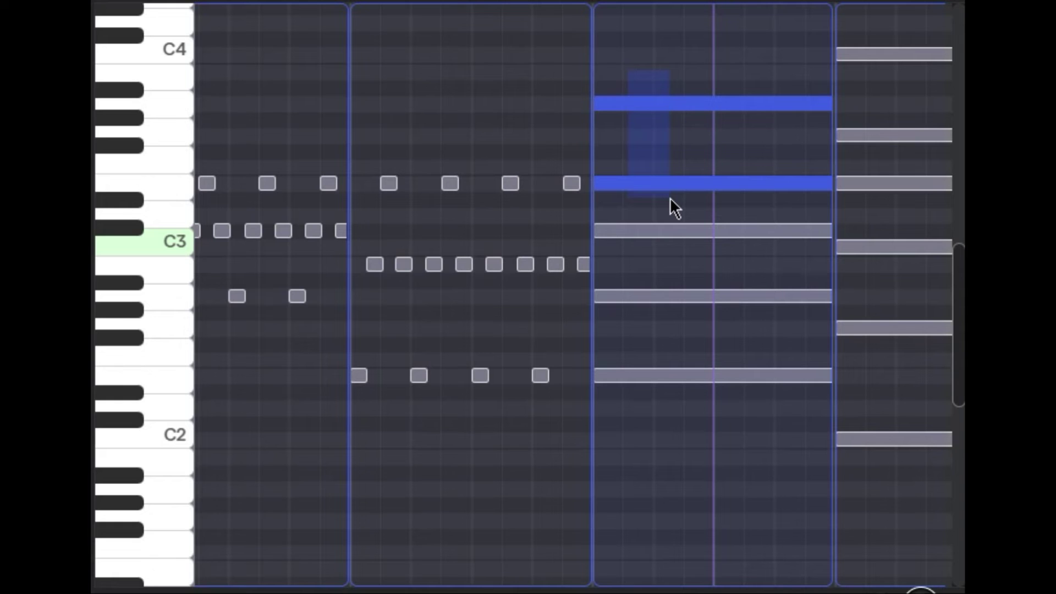
{"action": "key", "text": "Delete"}
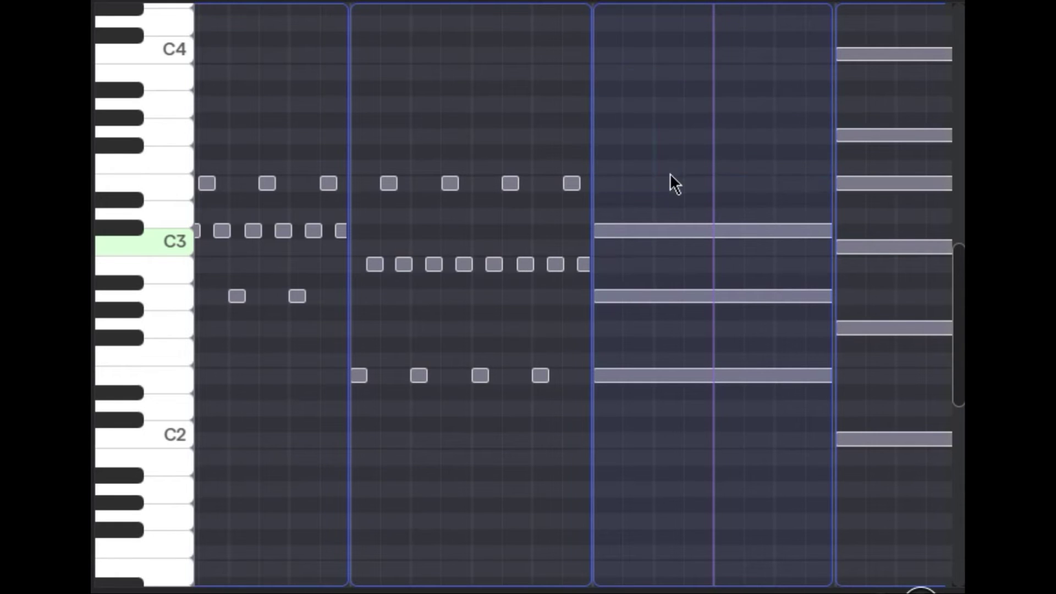
{"action": "left_click_drag", "start_coordinate": [670, 173], "coordinate": [697, 464]}
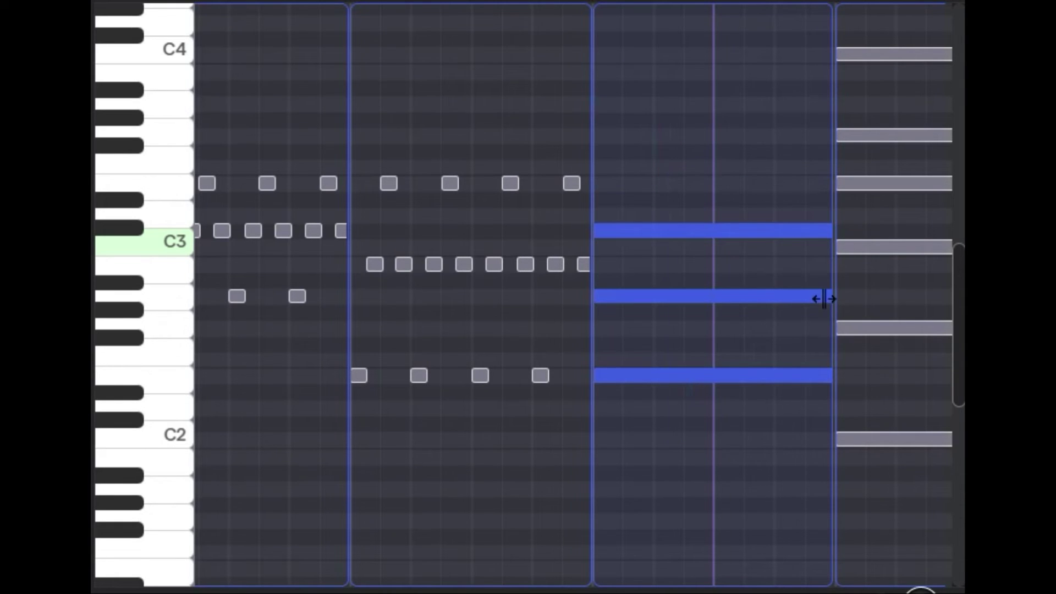
{"action": "left_click_drag", "start_coordinate": [823, 299], "coordinate": [621, 296]}
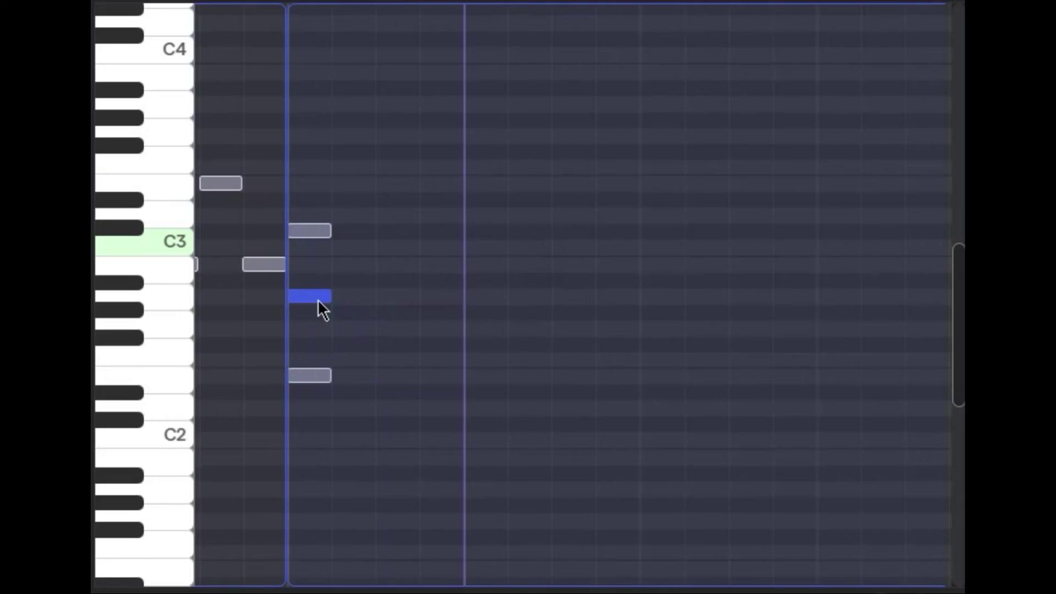
- Move A2 one 16th later and Db3 two 16ths later, then add the closing middle note
{"action": "left_click_drag", "start_coordinate": [318, 299], "coordinate": [350, 298]}
{"action": "left_click_drag", "start_coordinate": [302, 230], "coordinate": [410, 234]}
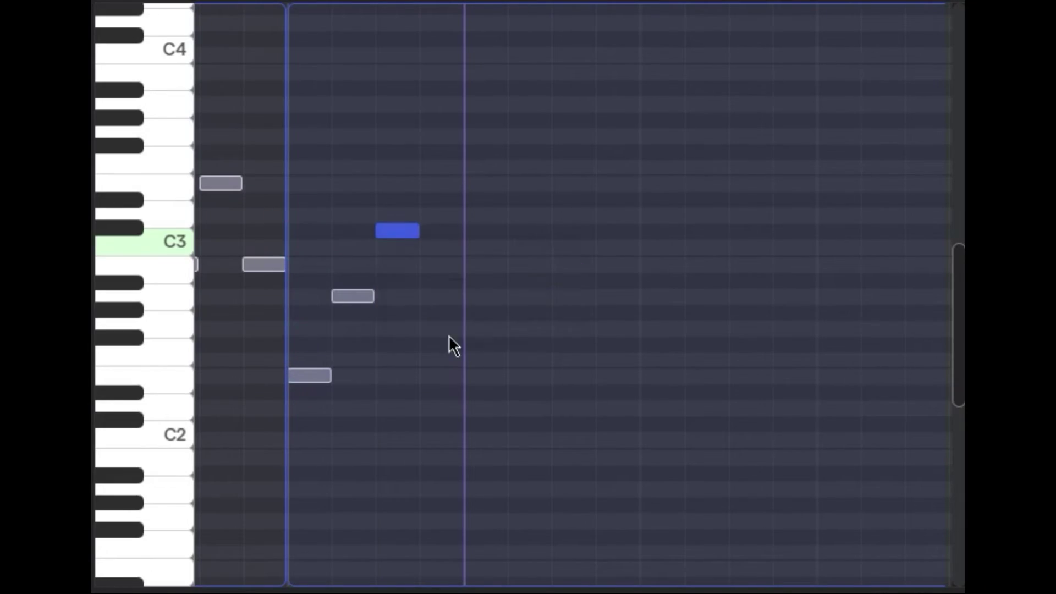
{"action": "left_click", "coordinate": [444, 298]}
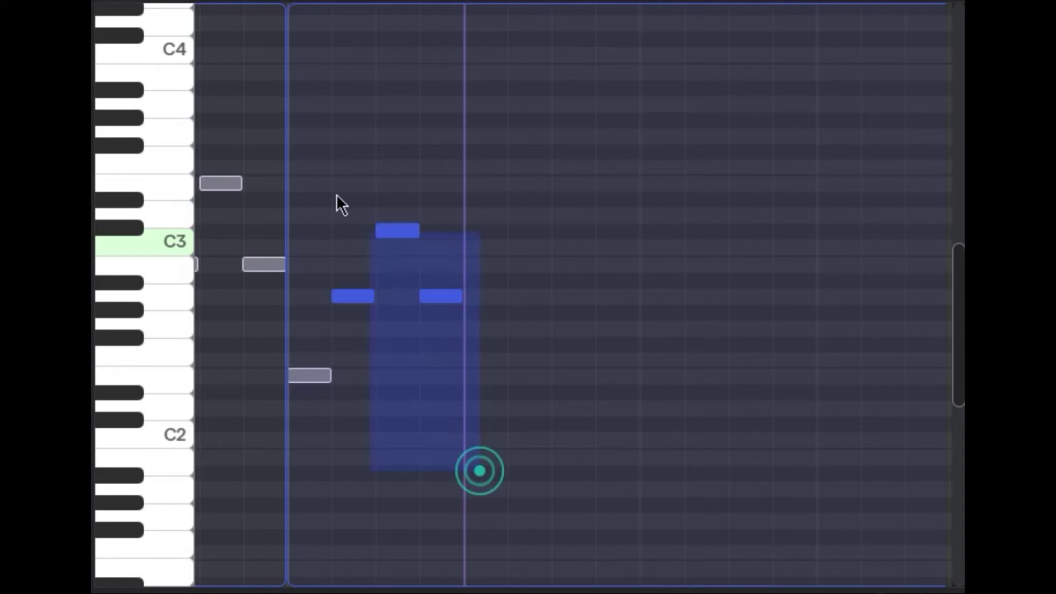
- Duplicate the four-note low-middle-high-middle pattern three times across the clip
{"action": "left_click_drag", "start_coordinate": [337, 196], "coordinate": [292, 184]}
{"action": "key", "text": "ctrl+equal"}
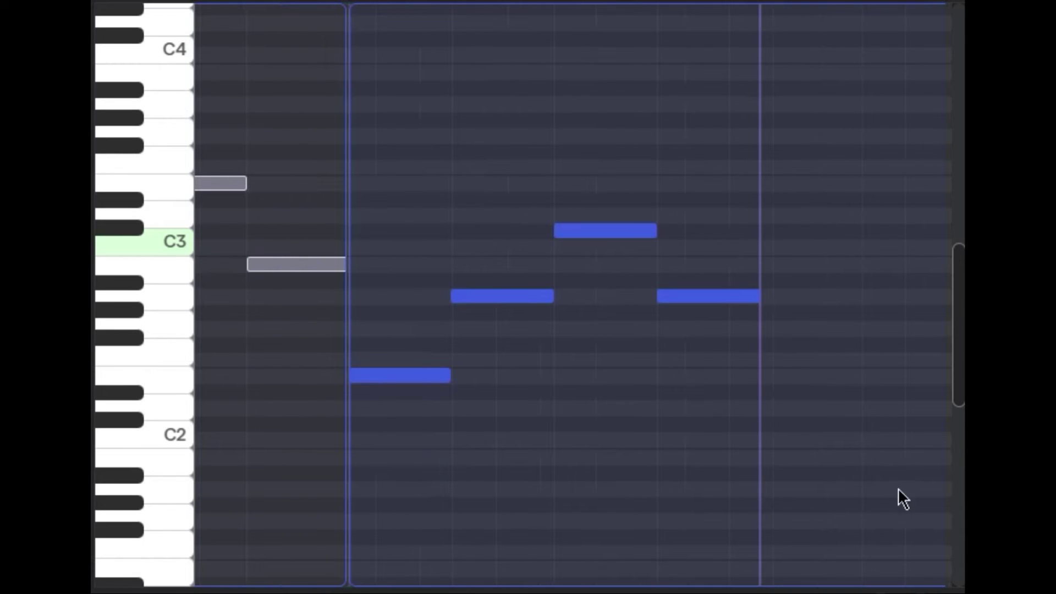
{"action": "key", "text": "ctrl+minus"}
{"action": "key", "text": "ctrl+minus"}
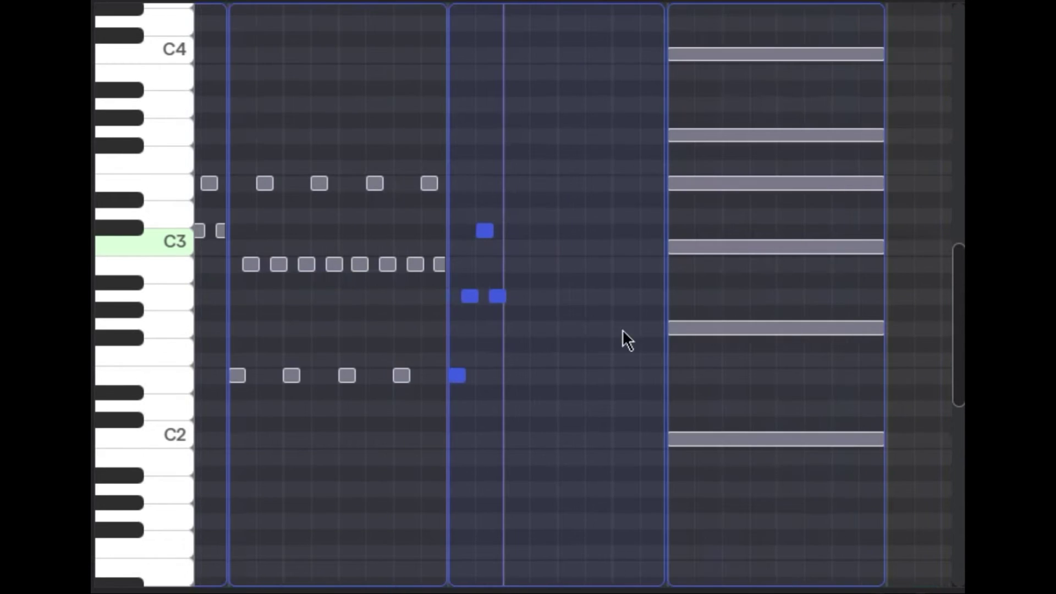
{"action": "key", "text": "ctrl+d"}
{"action": "key", "text": "ctrl+d"}
{"action": "key", "text": "ctrl+d"}
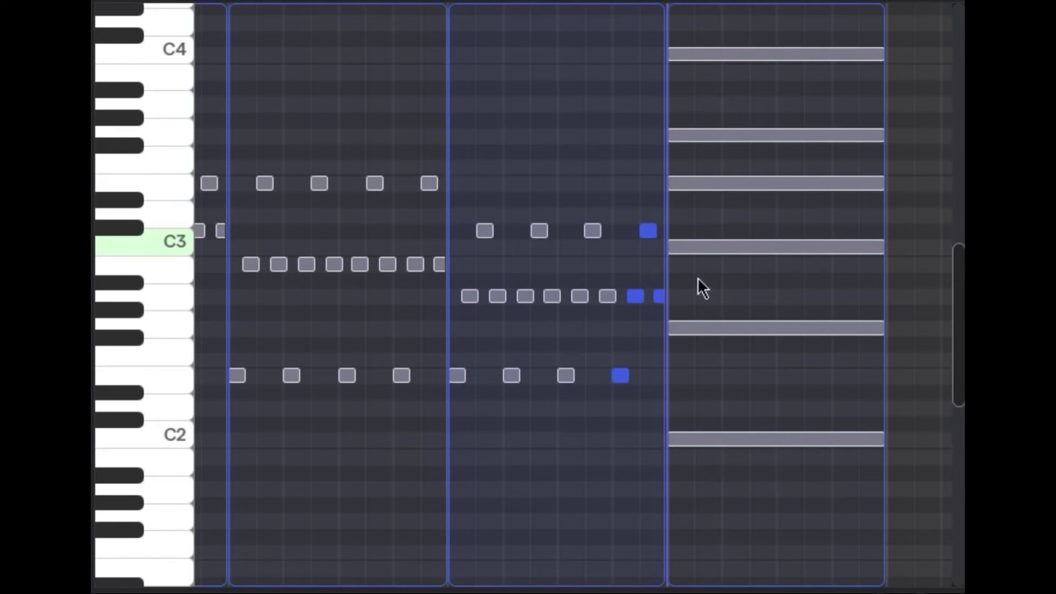
- Delete the last chord's three upper notes and select the remaining three
{"action": "scroll", "coordinate": [797, 165], "scroll_direction": "up", "scroll_amount": 3}
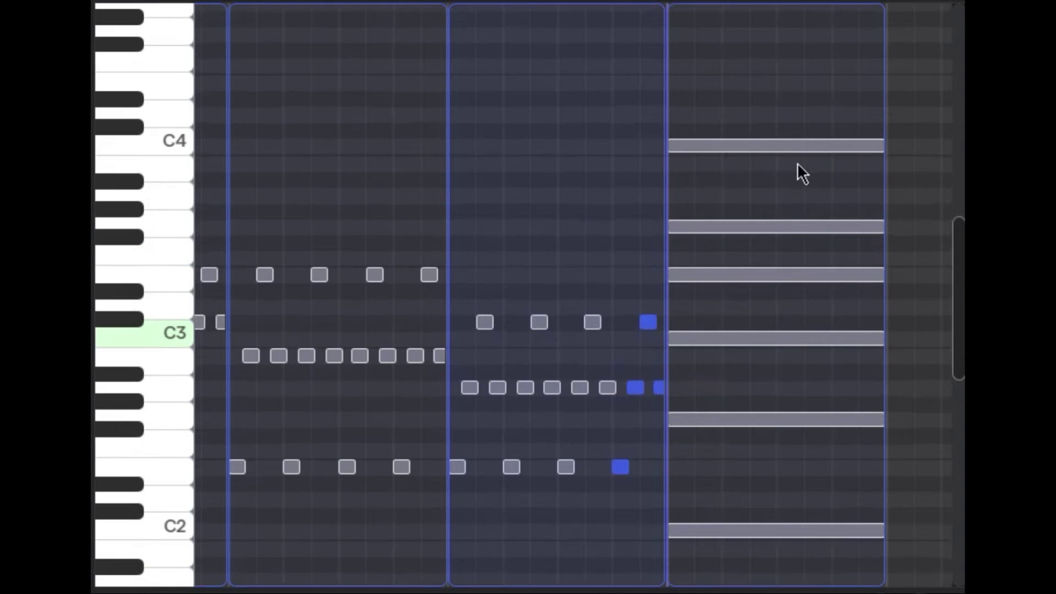
{"action": "left_click", "coordinate": [790, 182]}
{"action": "left_click_drag", "start_coordinate": [786, 107], "coordinate": [792, 291]}
{"action": "key", "text": "Delete"}
{"action": "scroll", "coordinate": [768, 222], "scroll_direction": "down", "scroll_amount": 3}
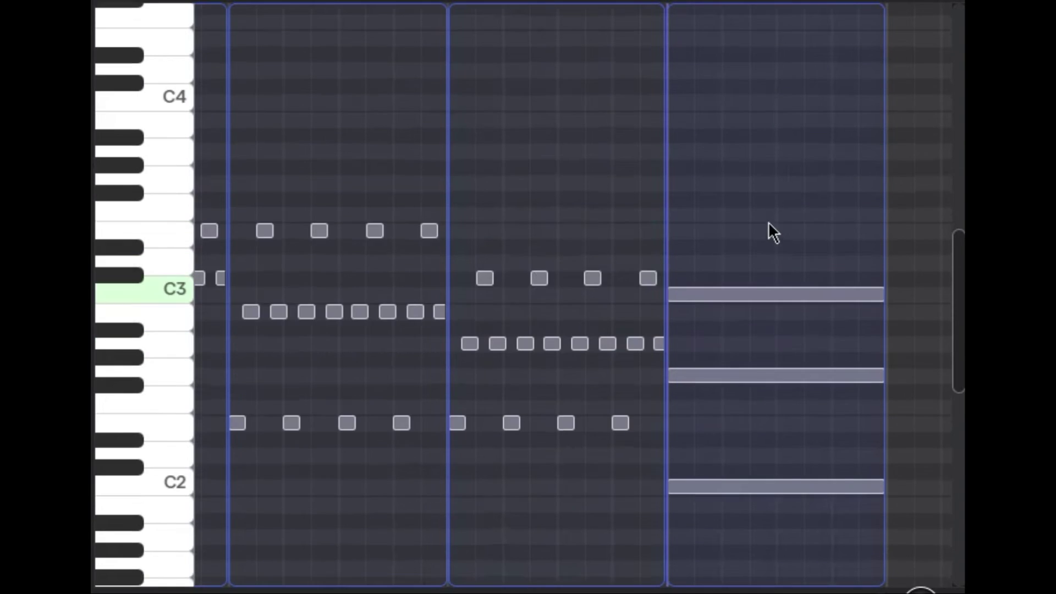
{"action": "left_click_drag", "start_coordinate": [768, 166], "coordinate": [658, 323]}
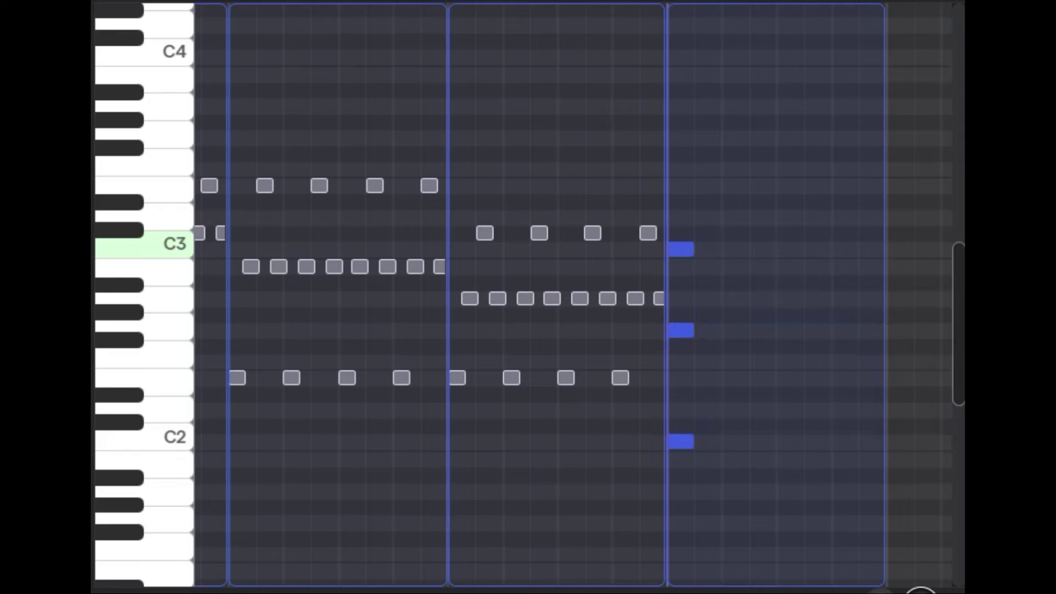
- Shorten the three notes to 16ths, shift middle and high later, and add a second middle note
{"action": "scroll", "coordinate": [528, 297], "scroll_direction": "up", "scroll_amount": 3}
{"action": "scroll", "coordinate": [572, 297], "scroll_direction": "right", "scroll_amount": 10}
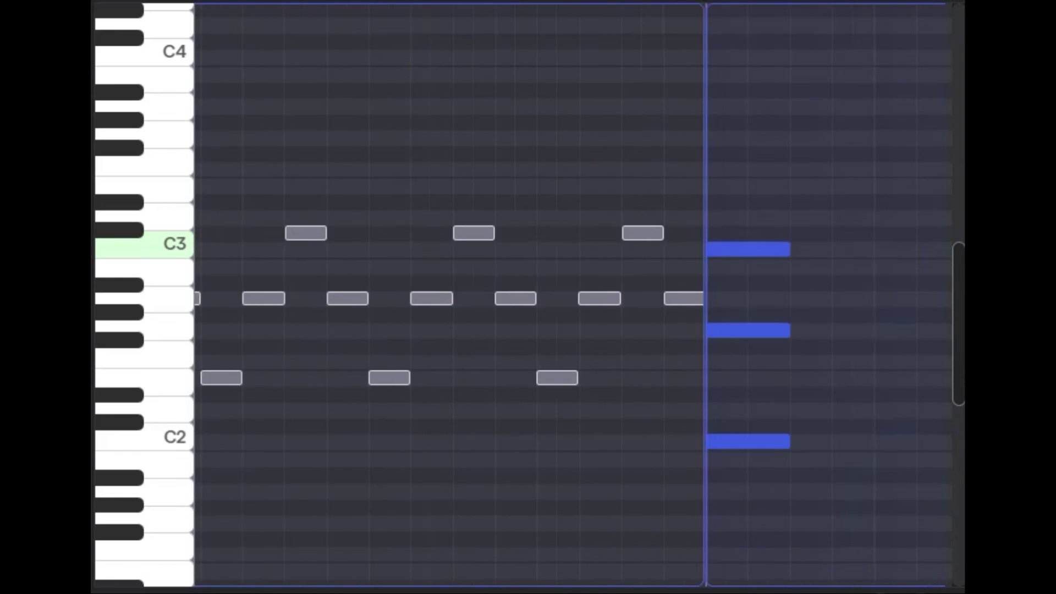
{"action": "scroll", "coordinate": [528, 297], "scroll_direction": "left", "scroll_amount": 5}
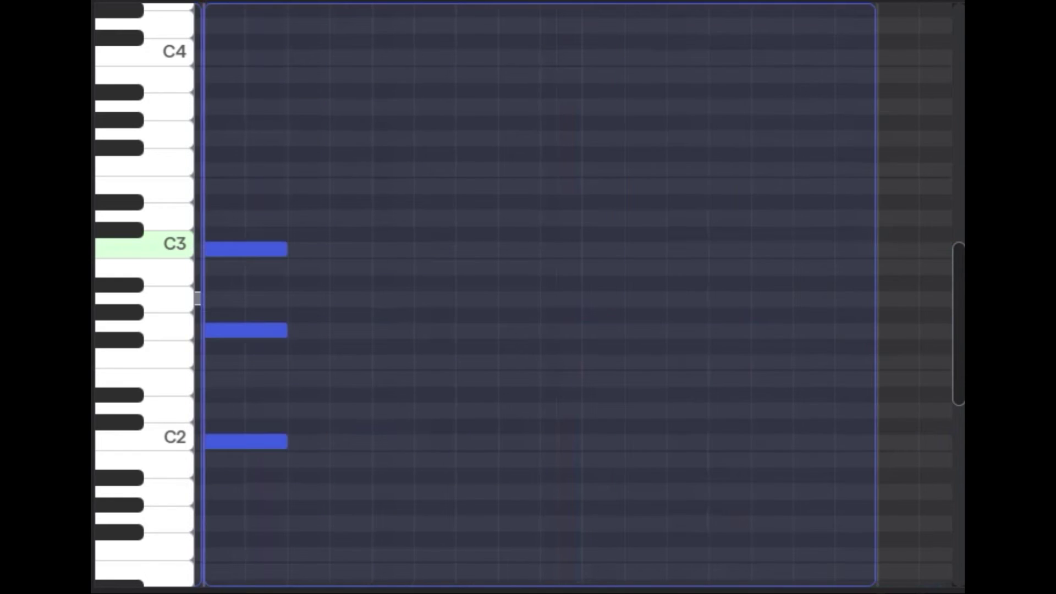
{"action": "scroll", "coordinate": [528, 297], "scroll_direction": "left", "scroll_amount": 5}
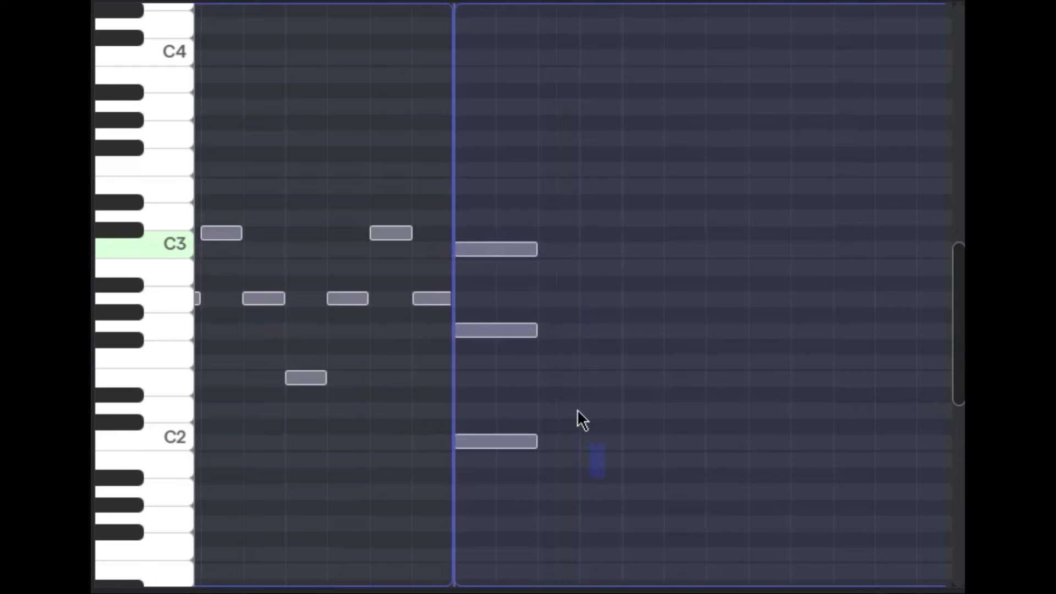
{"action": "left_click_drag", "start_coordinate": [538, 330], "coordinate": [498, 333]}
{"action": "left_click", "coordinate": [504, 332]}
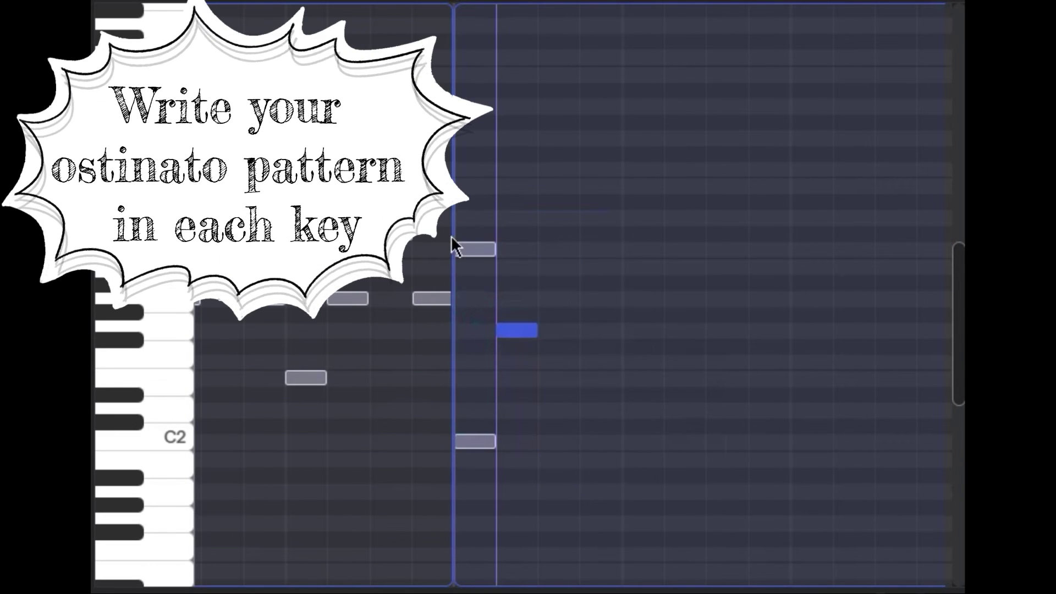
{"action": "left_click_drag", "start_coordinate": [478, 251], "coordinate": [547, 258]}
{"action": "left_click", "coordinate": [625, 330]}
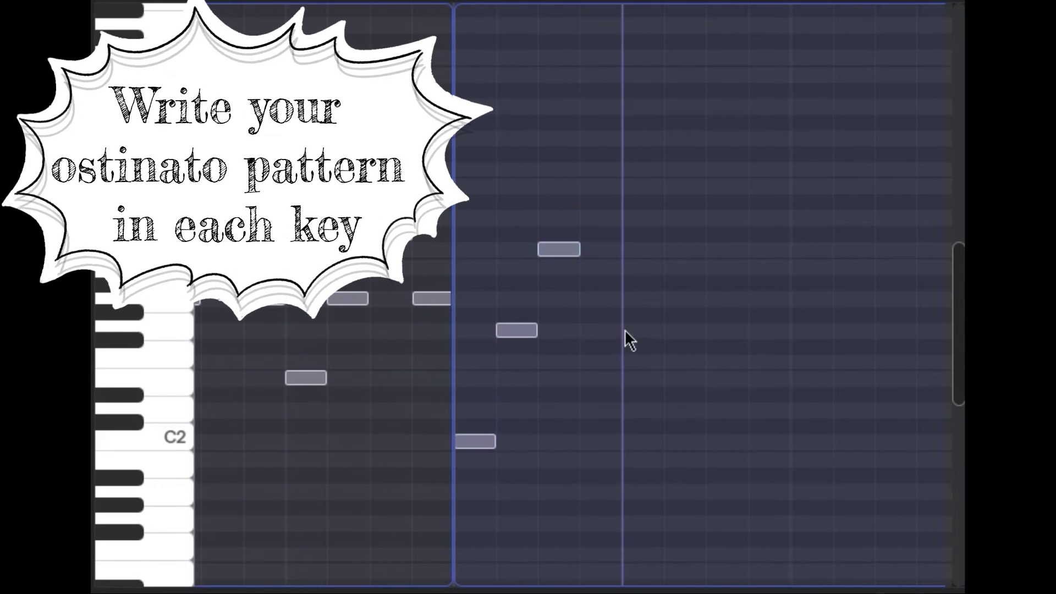
{"action": "left_click", "coordinate": [601, 330]}
- Copy the four-note pattern and paste it twice to fill the last chord's clip
{"action": "left_click_drag", "start_coordinate": [553, 330], "coordinate": [473, 212]}
{"action": "key", "text": "ctrl+c"}
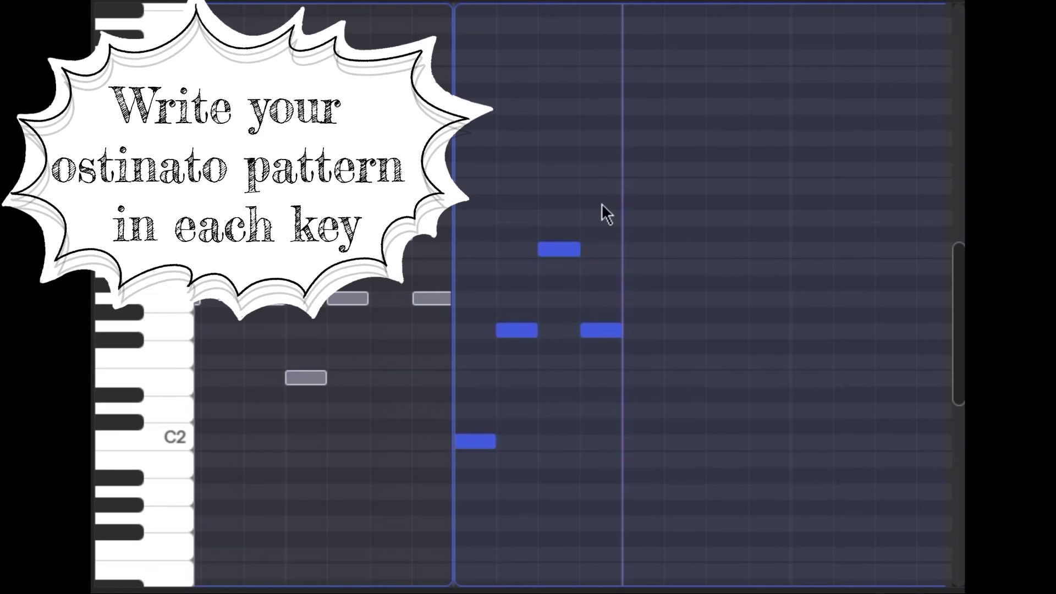
{"action": "left_click", "coordinate": [620, 203]}
{"action": "key", "text": "ctrl+v"}
{"action": "scroll", "coordinate": [622, 193], "scroll_direction": "right", "scroll_amount": 5}
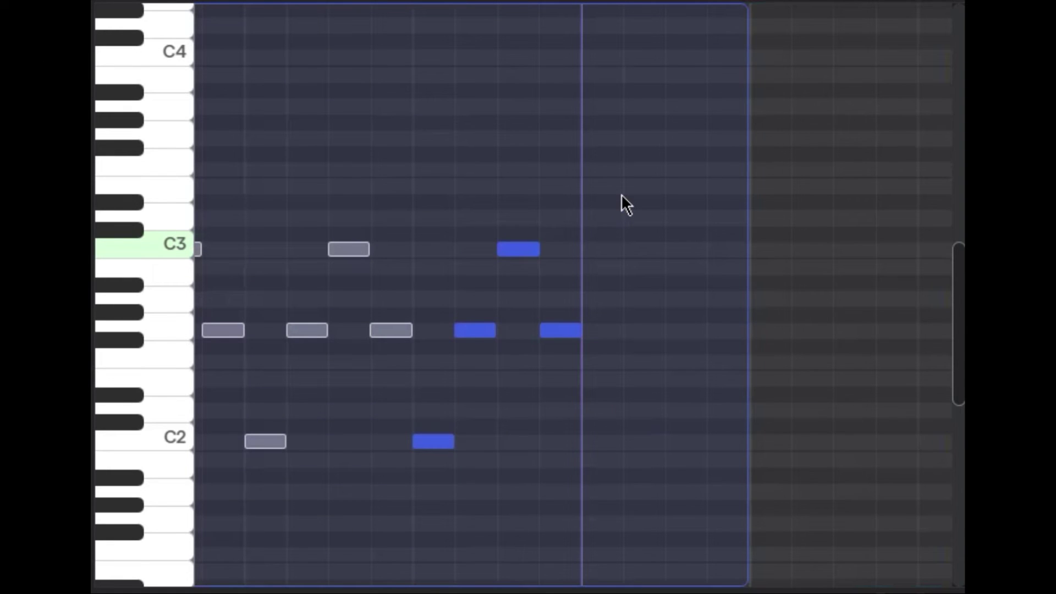
{"action": "key", "text": "ctrl+v"}
{"action": "scroll", "coordinate": [473, 297], "scroll_direction": "down", "scroll_amount": 5}
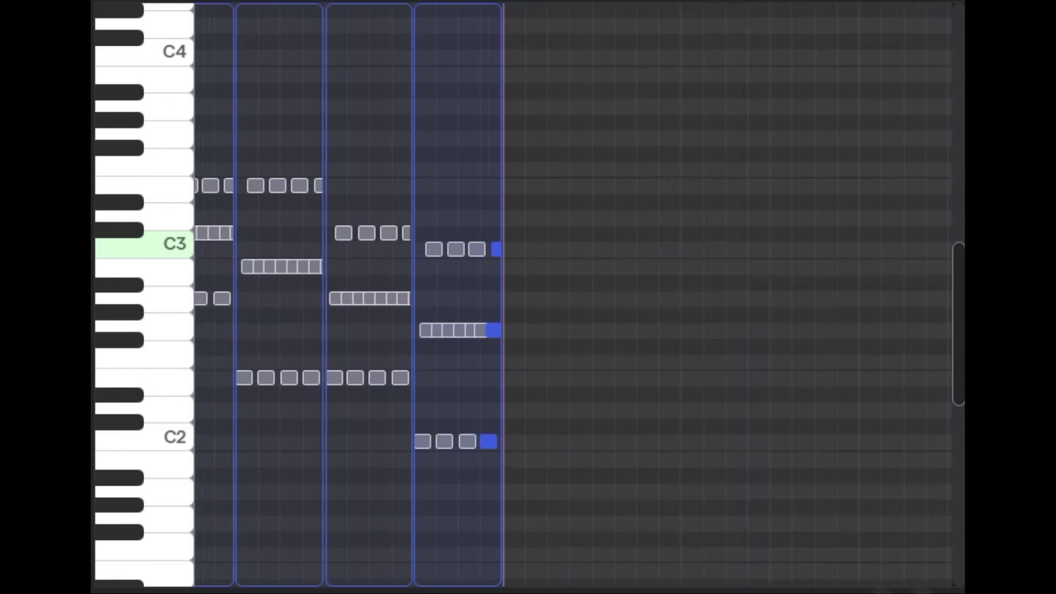
{"action": "scroll", "coordinate": [840, 591], "scroll_direction": "up", "scroll_amount": 5}
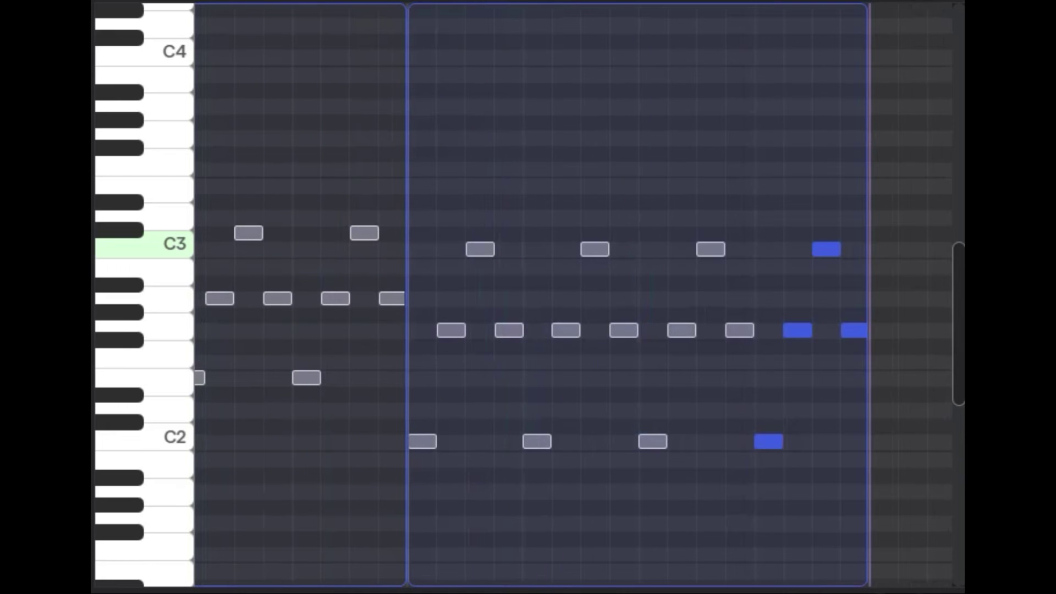
{"action": "scroll", "coordinate": [528, 297], "scroll_direction": "left", "scroll_amount": 5}
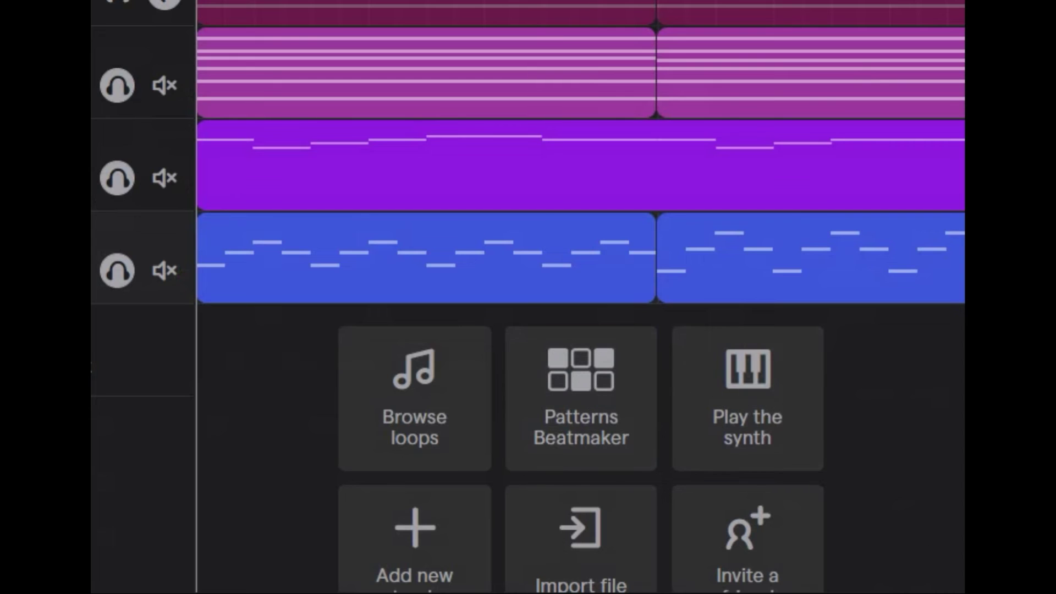
- Bring up the assignment instructions alongside Soundtrap
{"action": "scroll", "coordinate": [580, 165], "scroll_direction": "up", "scroll_amount": 5}
{"action": "scroll", "coordinate": [580, 166], "scroll_direction": "down", "scroll_amount": 5}
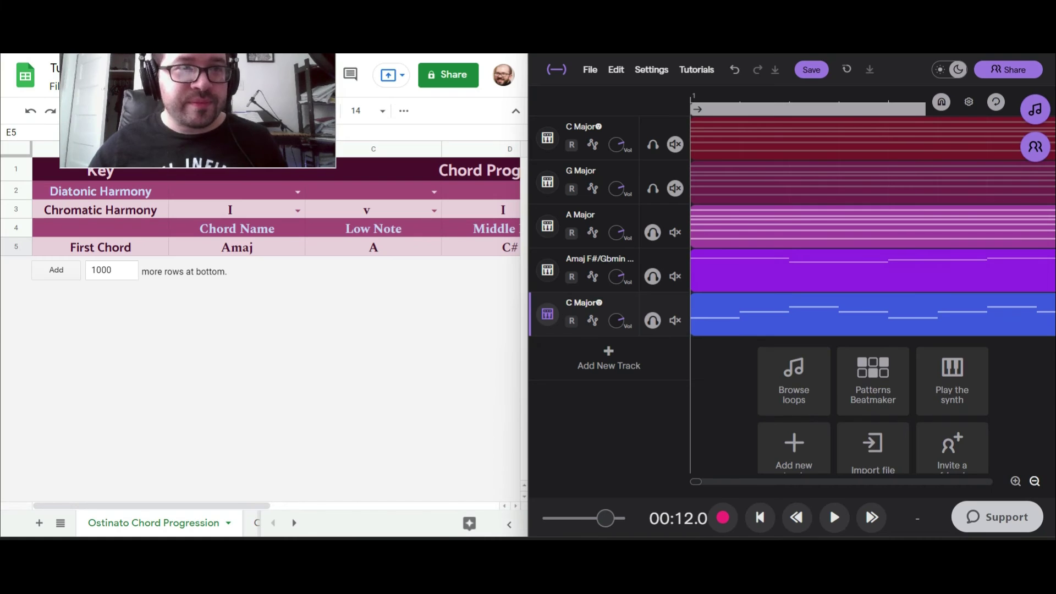
{"action": "key", "text": "alt+Tab"}
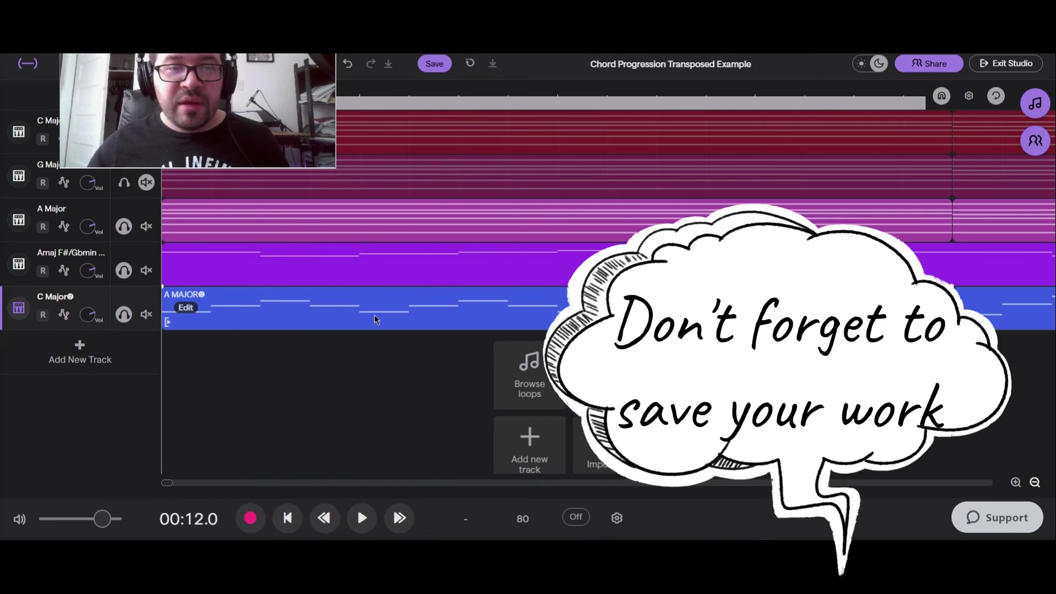
- Zoom the timeline out four times until all the ostinato clips are visible
{"action": "left_click", "coordinate": [1034, 483]}
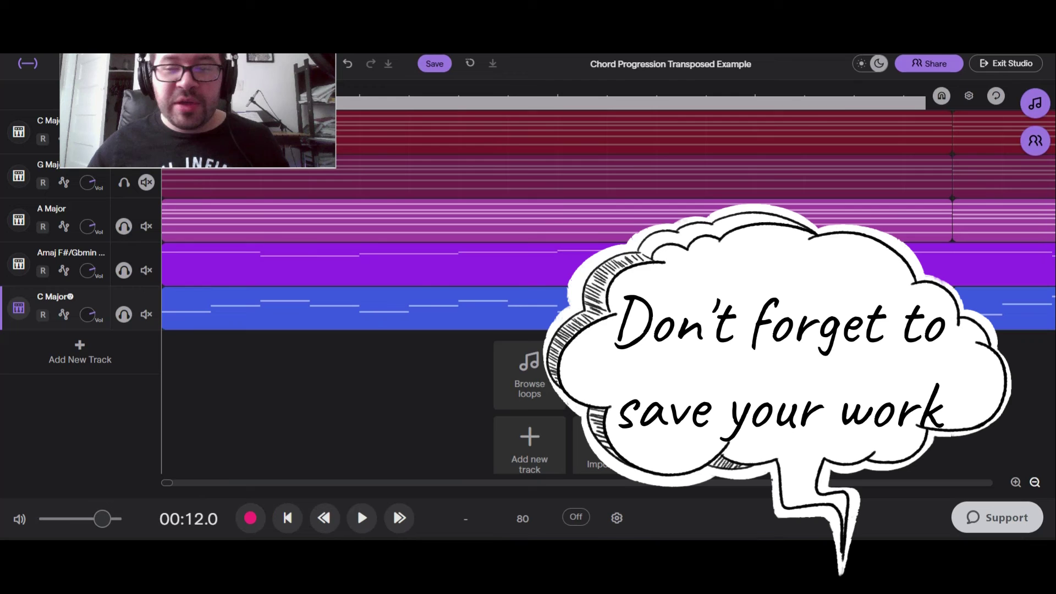
{"action": "left_click", "coordinate": [1034, 483]}
{"action": "left_click", "coordinate": [1034, 483]}
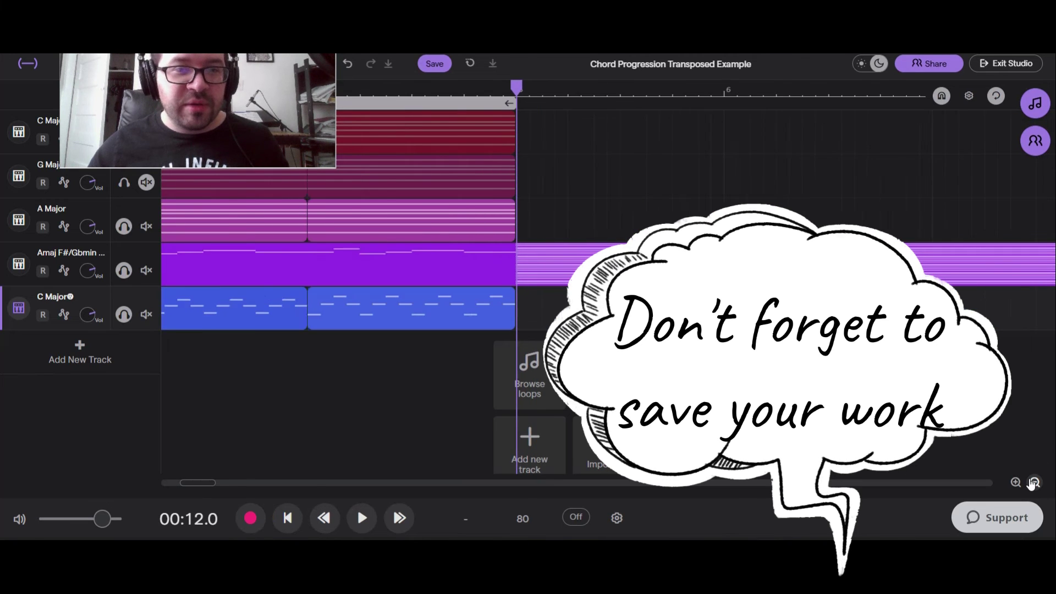
{"action": "left_click", "coordinate": [1035, 483]}
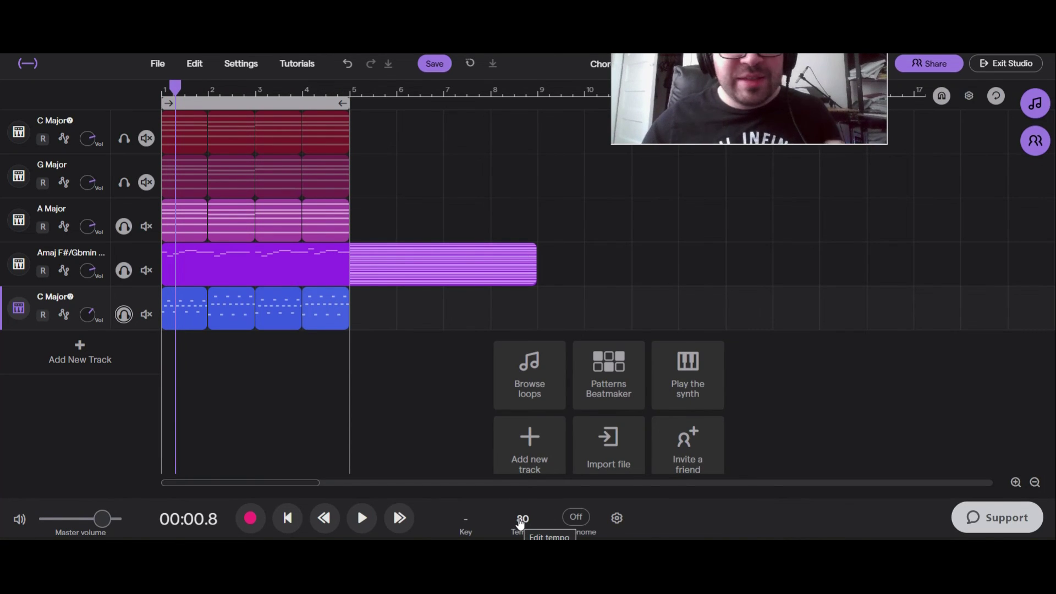
- Change the project tempo from 80 to 90 BPM, after briefly trying 160
{"action": "left_click", "coordinate": [521, 520]}
{"action": "double_click", "coordinate": [585, 444]}
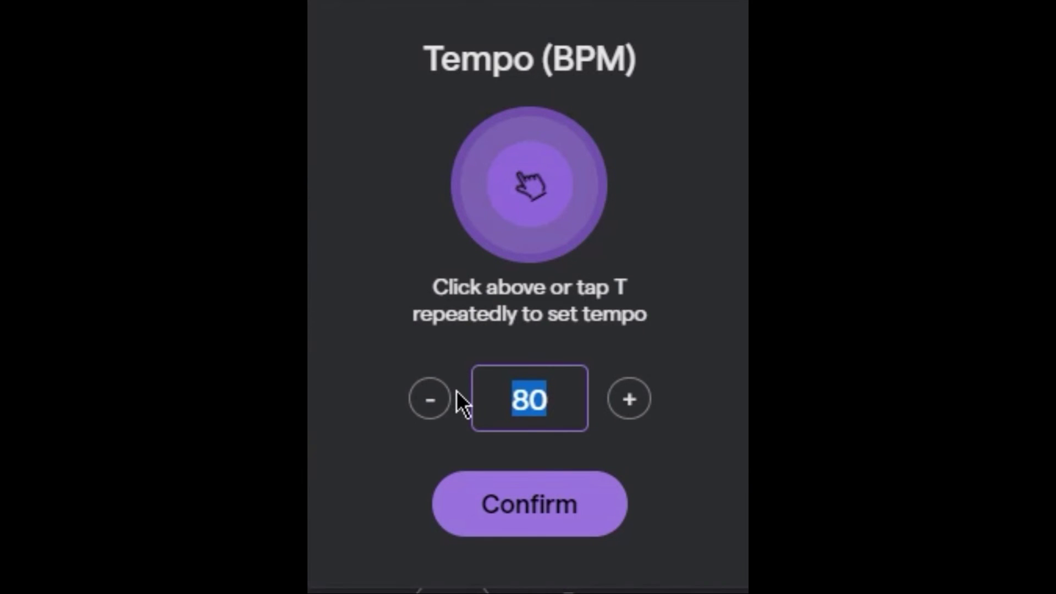
{"action": "type", "text": "160"}
{"action": "key", "text": "Return"}
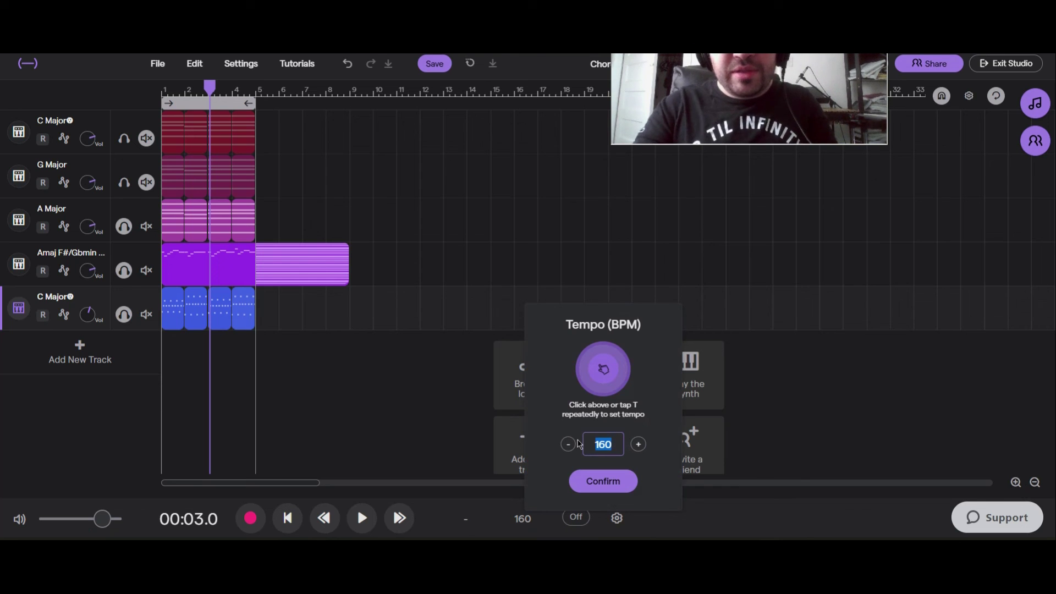
{"action": "type", "text": "90"}
{"action": "key", "text": "Return"}
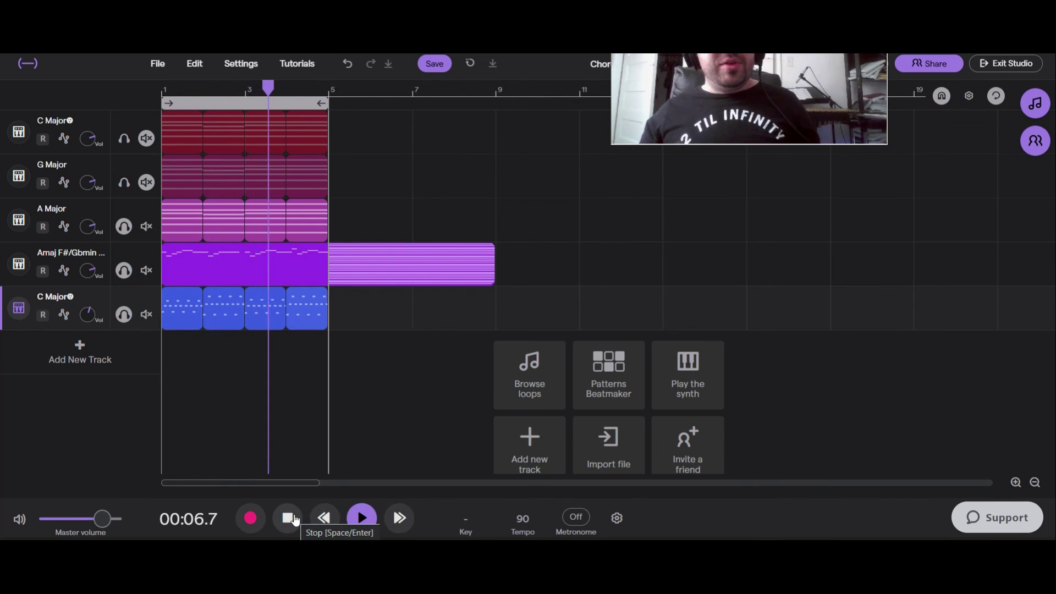
- Stop playback and save the project
{"action": "left_click", "coordinate": [295, 520]}
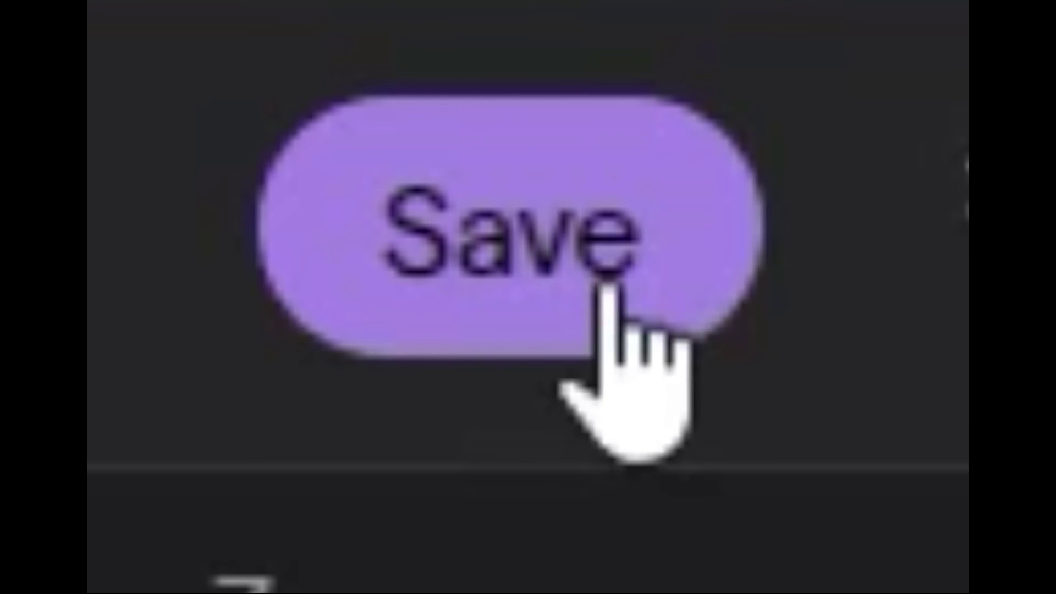
{"action": "left_click", "coordinate": [441, 67]}
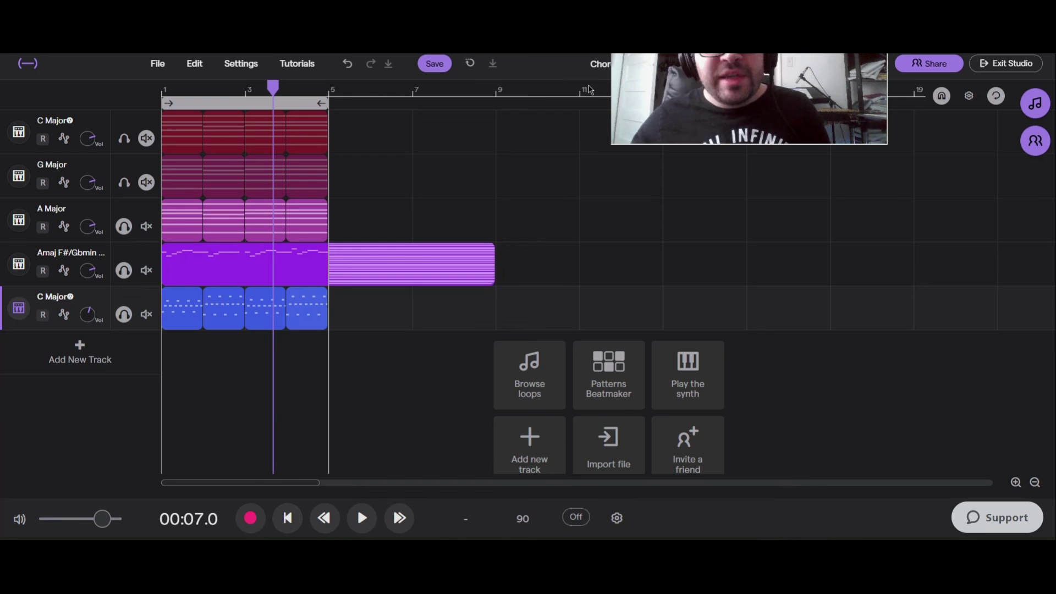